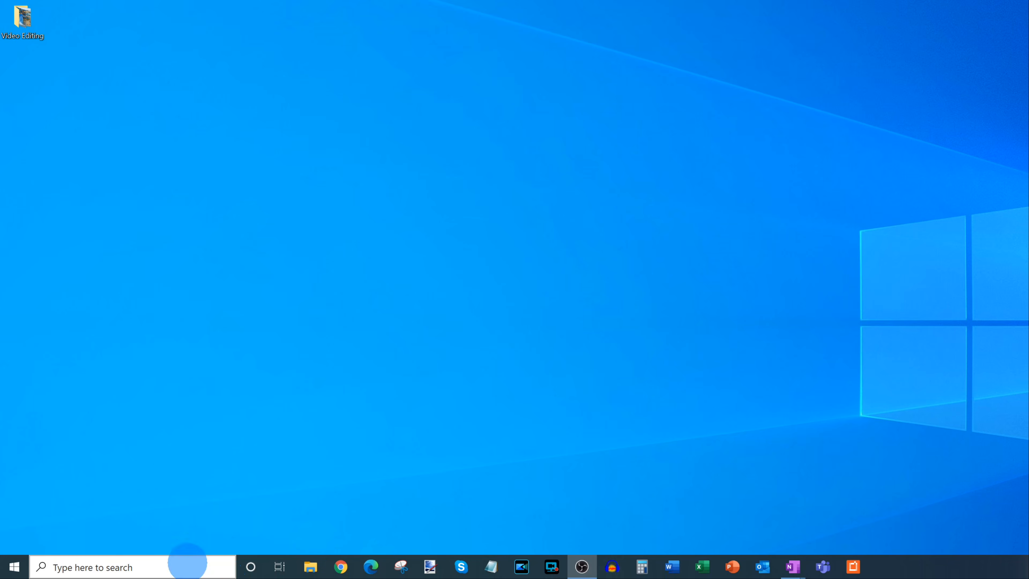
# Find and open the Windows Video Editor app and show its video projects.
pyautogui.click(187, 563)
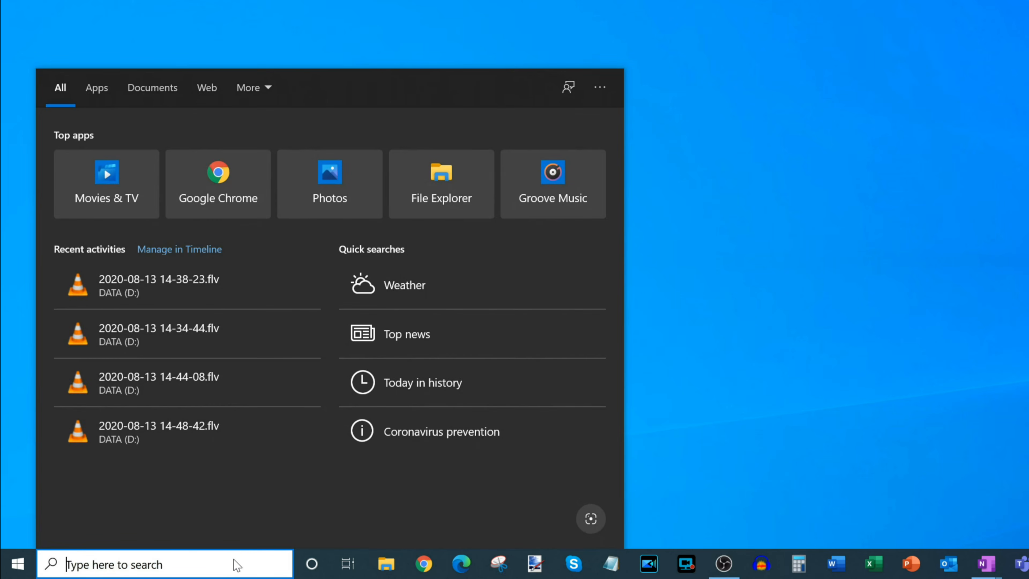
pyautogui.write('video edit')
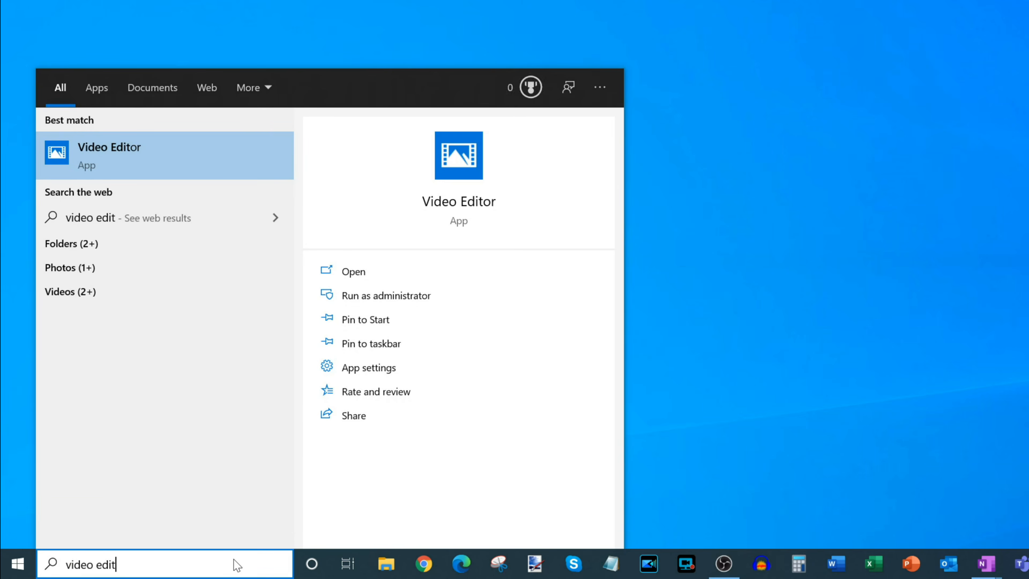
pyautogui.click(162, 160)
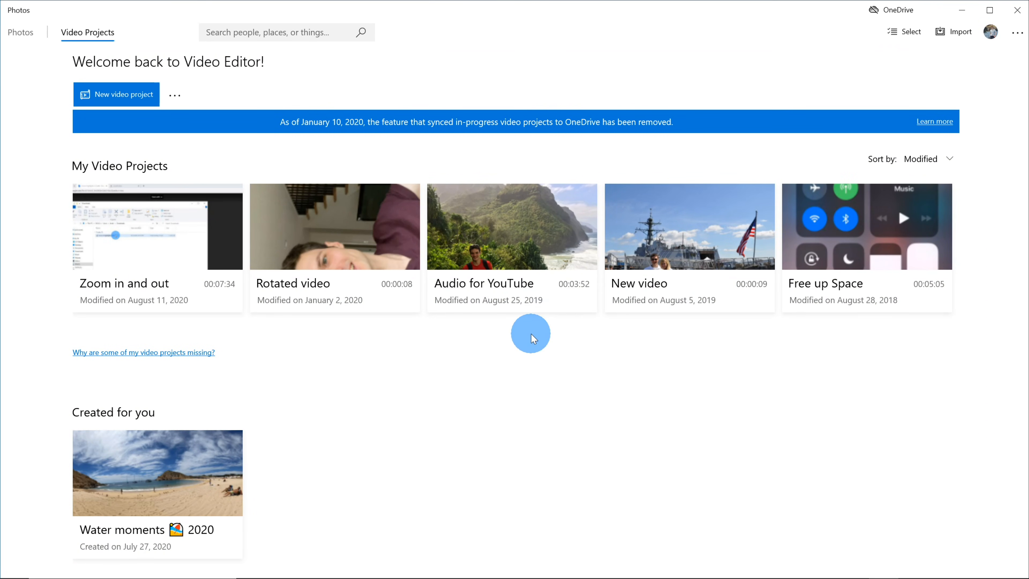
pyautogui.click(91, 38)
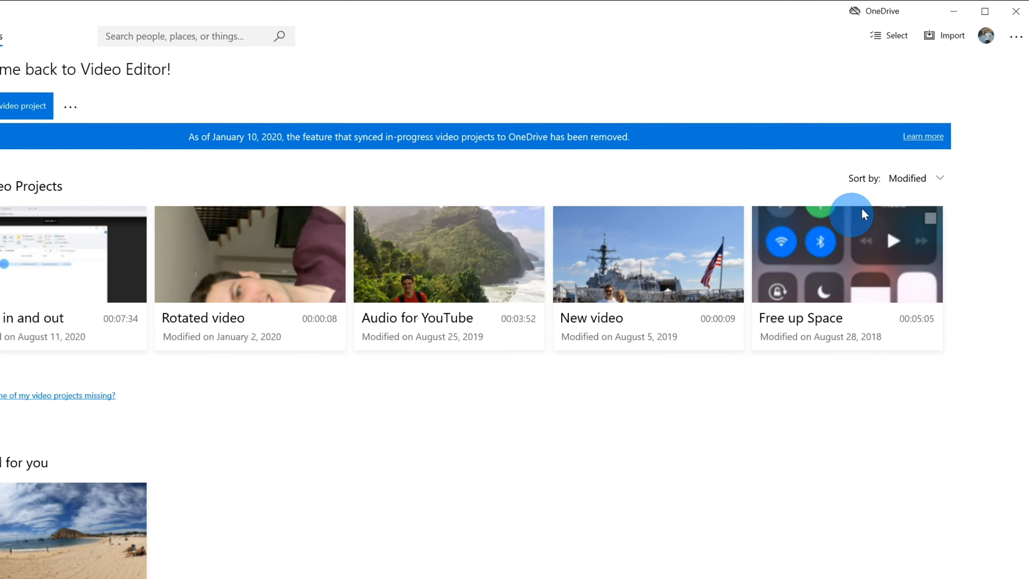
pyautogui.click(916, 207)
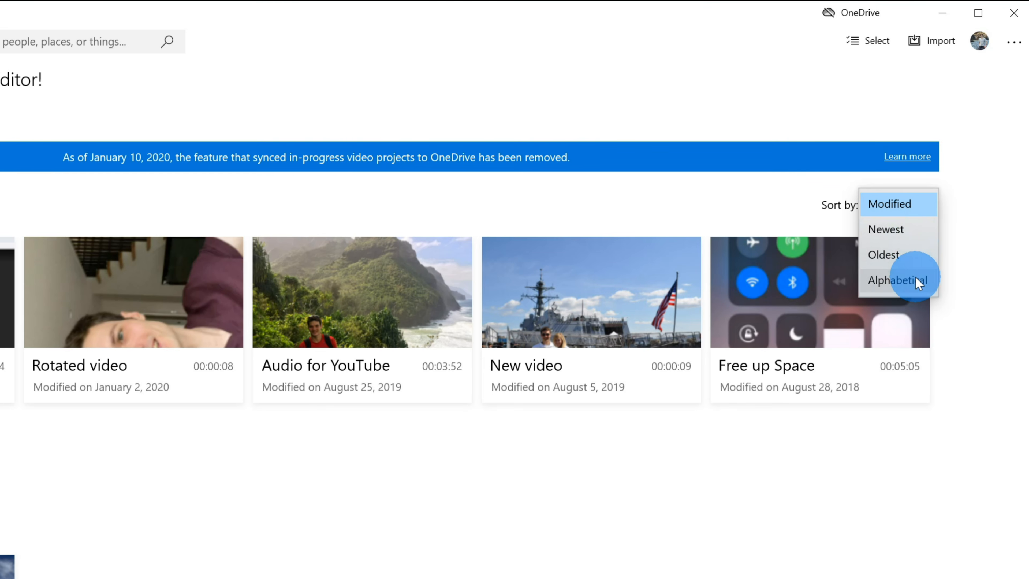
pyautogui.click(968, 261)
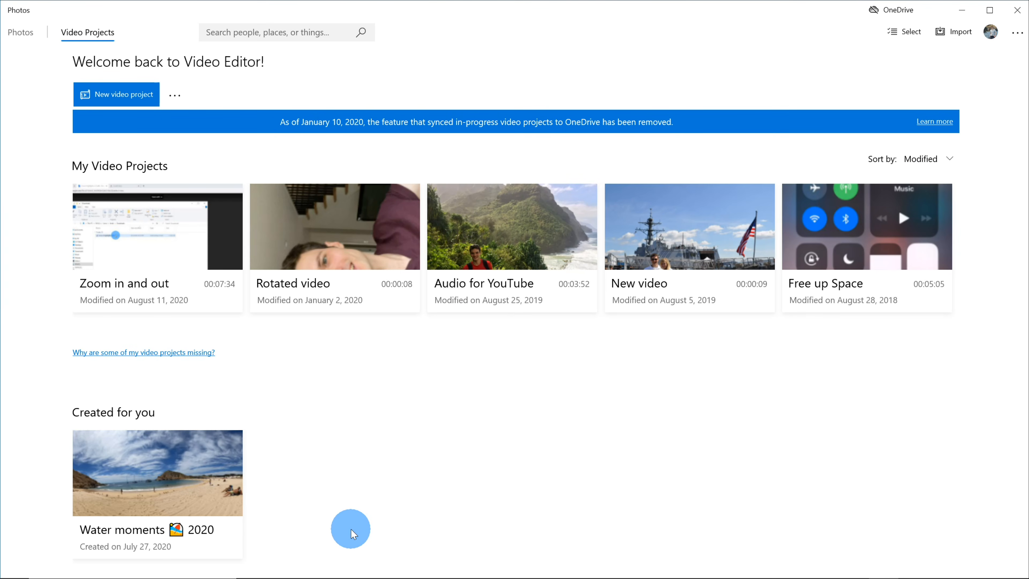
pyautogui.moveTo(201, 457)
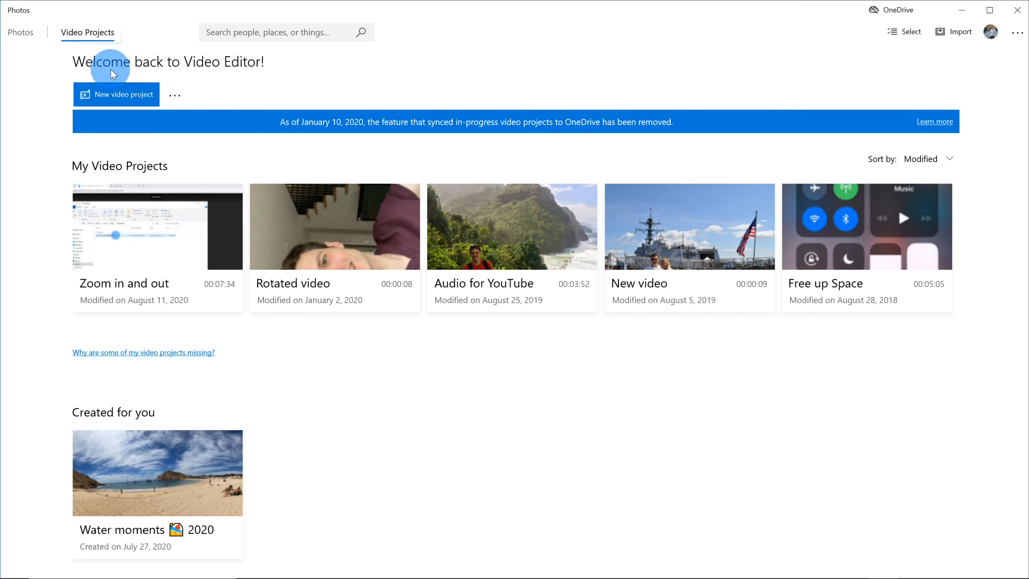
# Create a new blank video project named Mexico Slide Adventure.
pyautogui.click(118, 96)
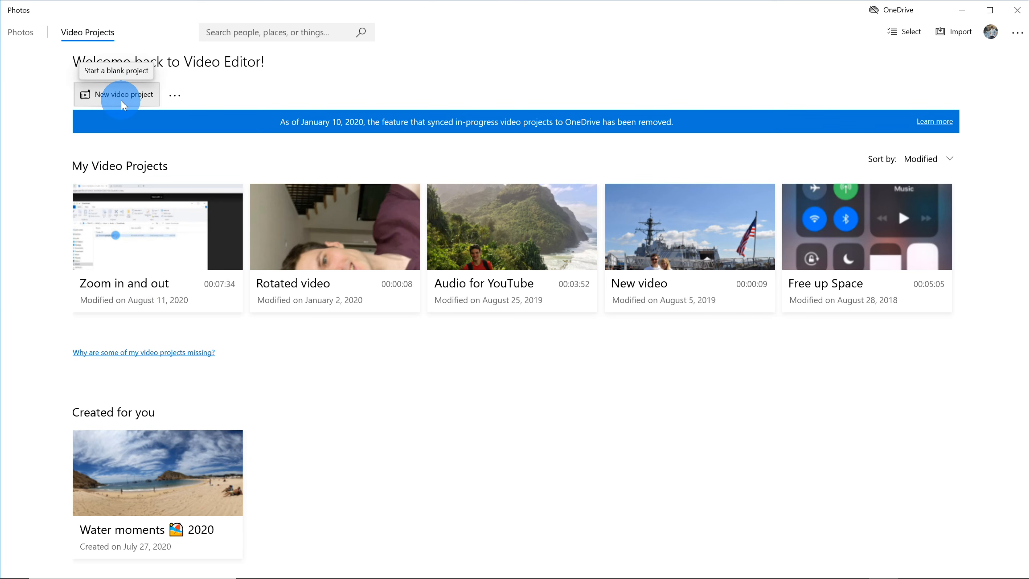
pyautogui.click(122, 97)
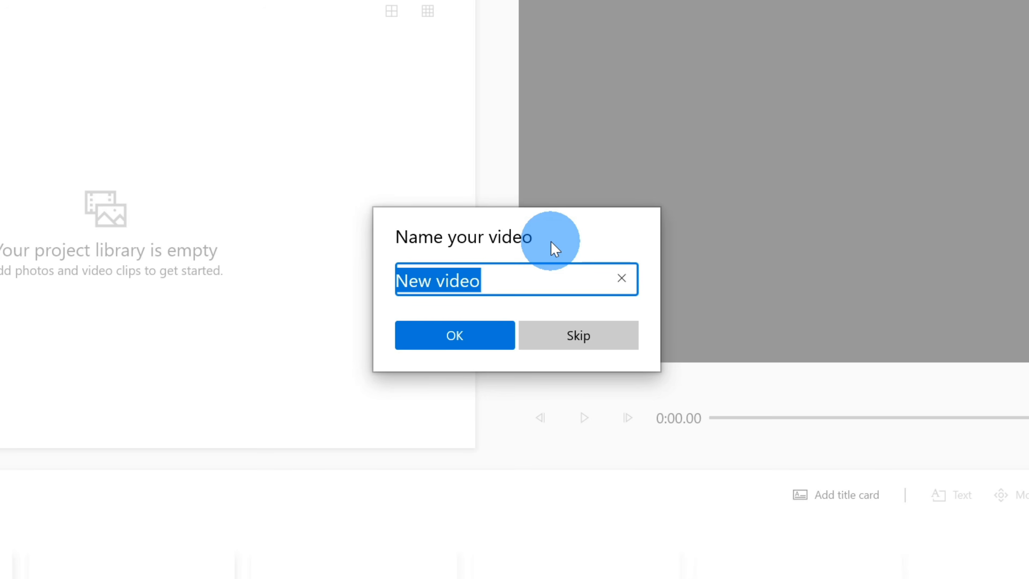
pyautogui.write('Mexico Slide Adventure')
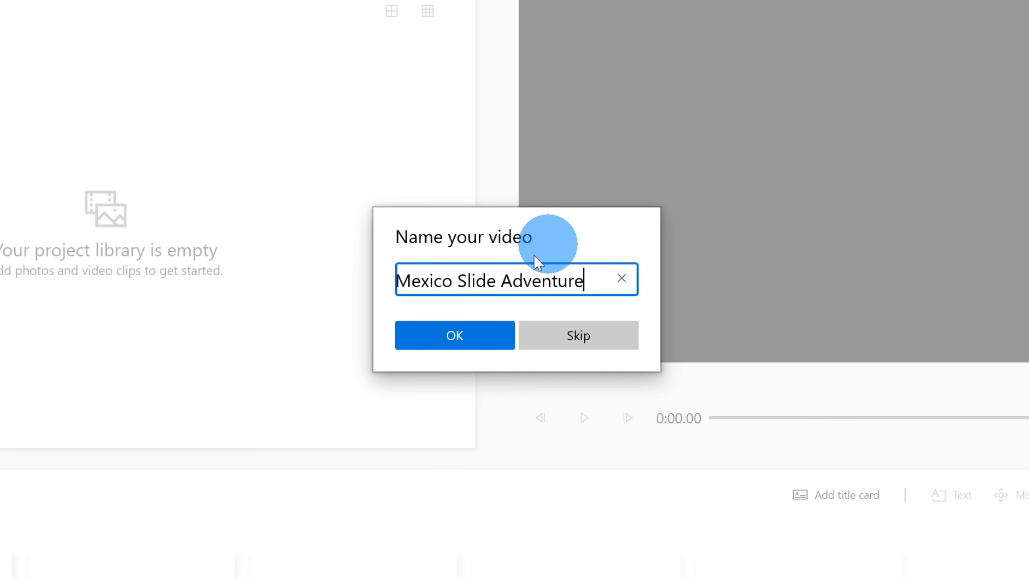
pyautogui.click(476, 331)
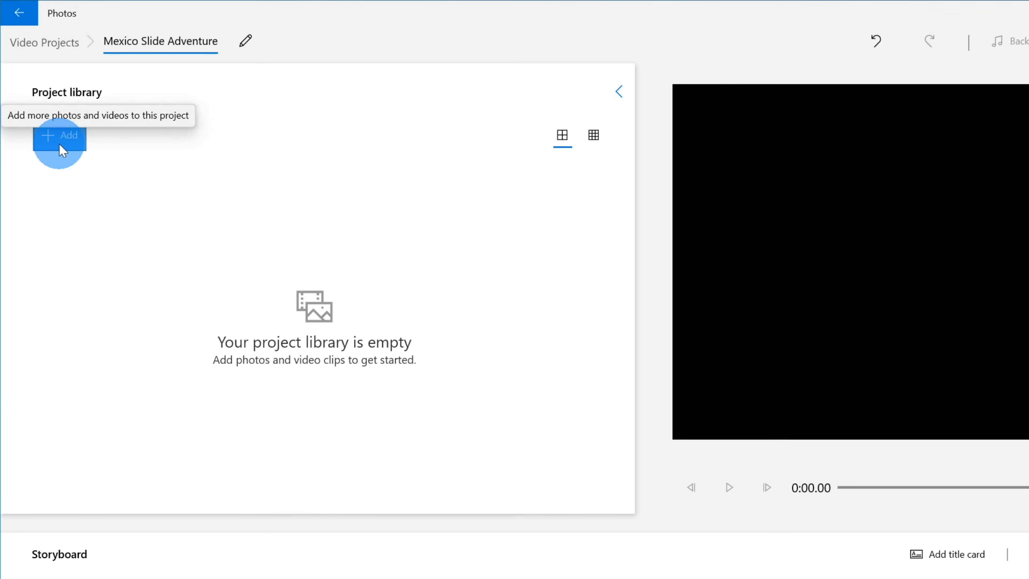
# Add video clips 1 to 8 and the photo from the PC's Video Editing folder to the project library.
pyautogui.click(60, 145)
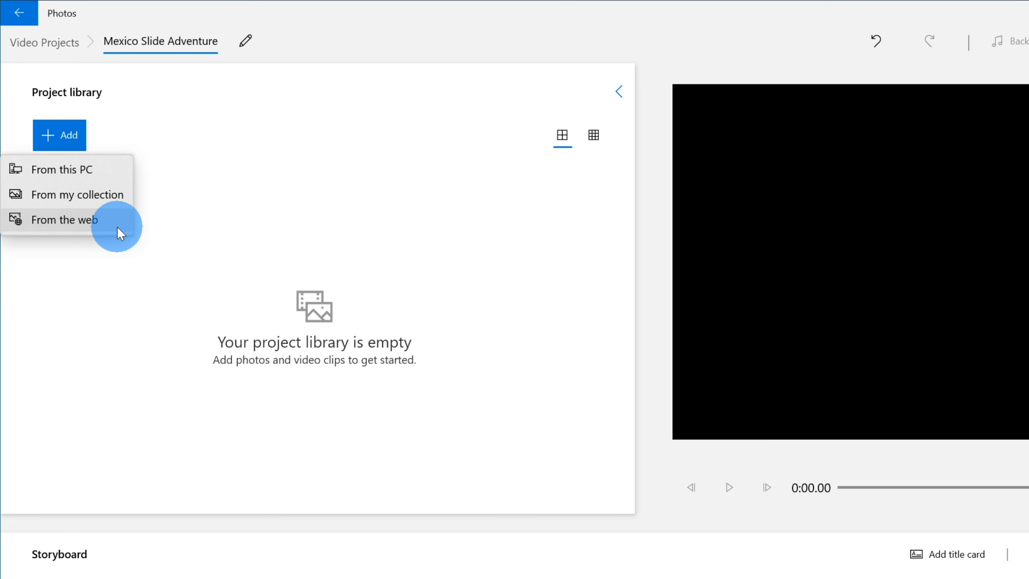
pyautogui.click(118, 182)
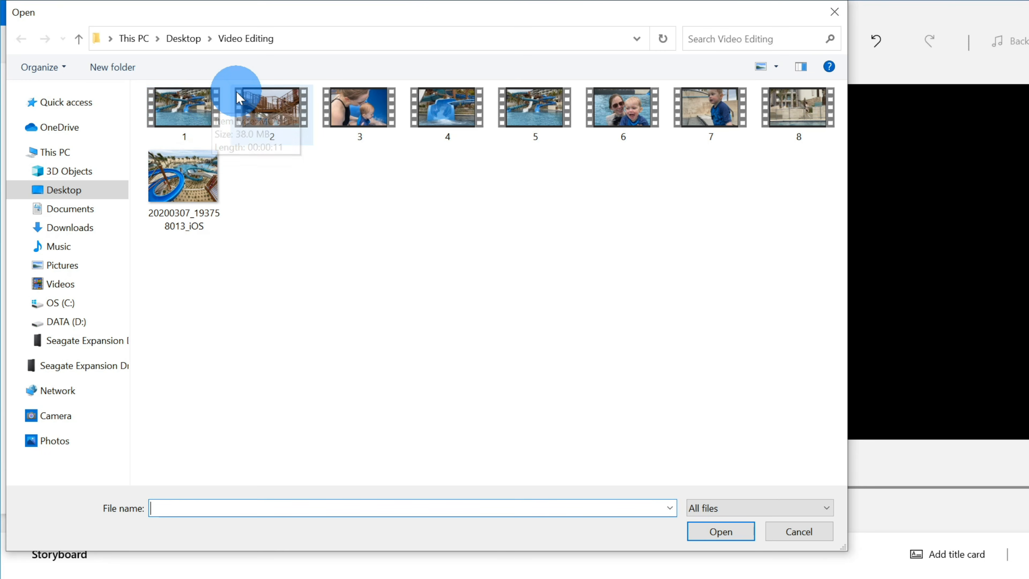
pyautogui.click(183, 101)
pyautogui.keyDown('ctrl'); pyautogui.click(263, 109); pyautogui.keyUp('ctrl')
pyautogui.keyDown('ctrl'); pyautogui.click(443, 110); pyautogui.keyUp('ctrl')
pyautogui.keyDown('ctrl'); pyautogui.click(556, 105); pyautogui.keyUp('ctrl')
pyautogui.click(206, 109)
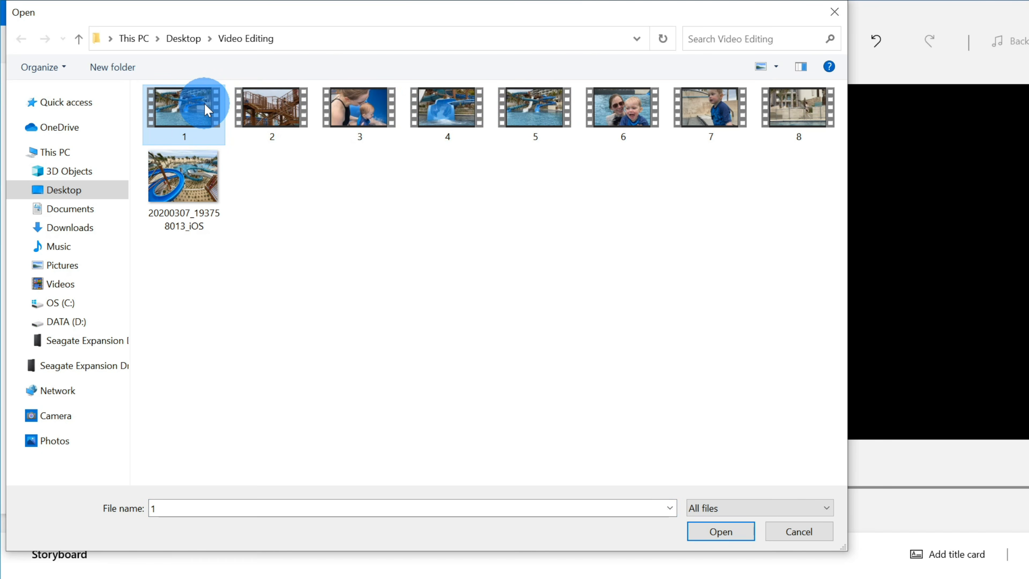
pyautogui.keyDown('shift'); pyautogui.click(194, 163); pyautogui.keyUp('shift')
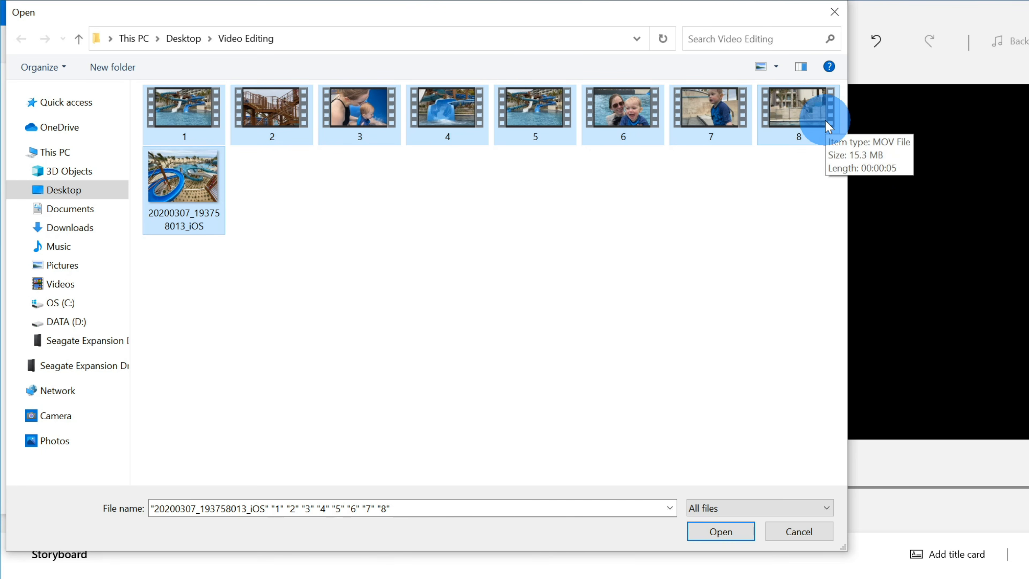
pyautogui.click(722, 534)
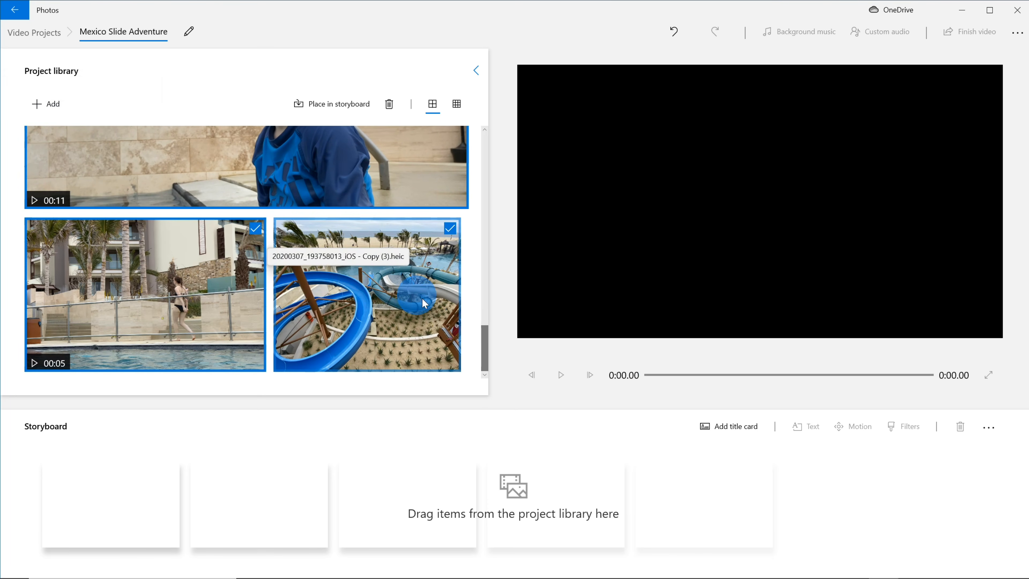
# Show the project library items as small thumbnails and clear their selection.
pyautogui.scroll(3, 428, 304)
pyautogui.scroll(6, 430, 309)
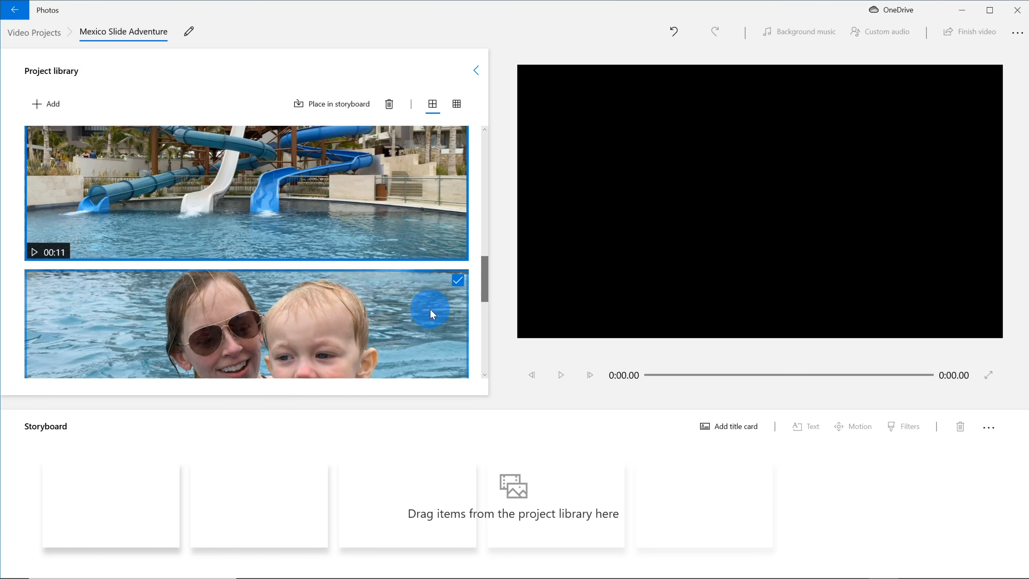
pyautogui.scroll(6, 431, 309)
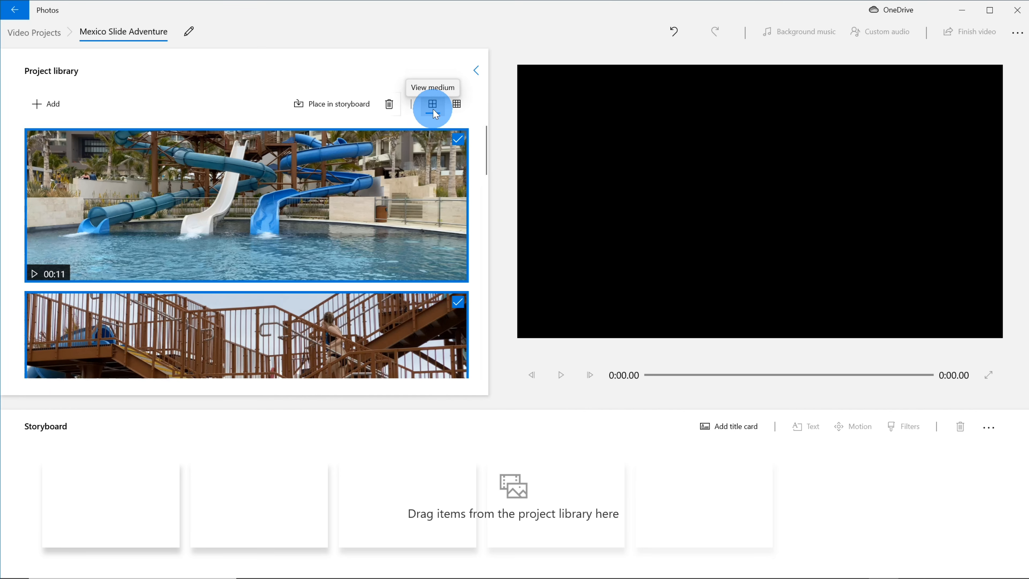
pyautogui.click(458, 106)
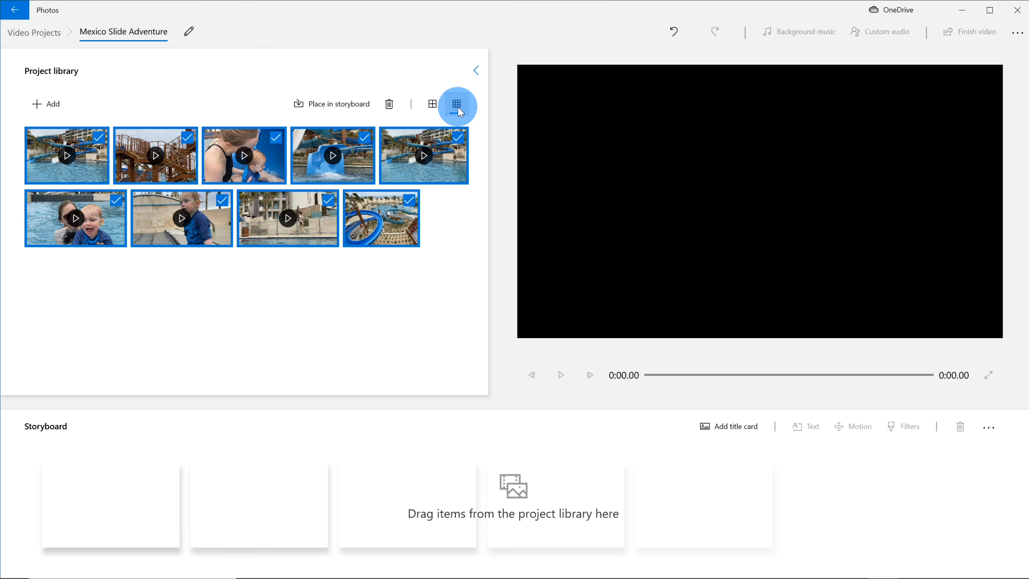
pyautogui.click(456, 227)
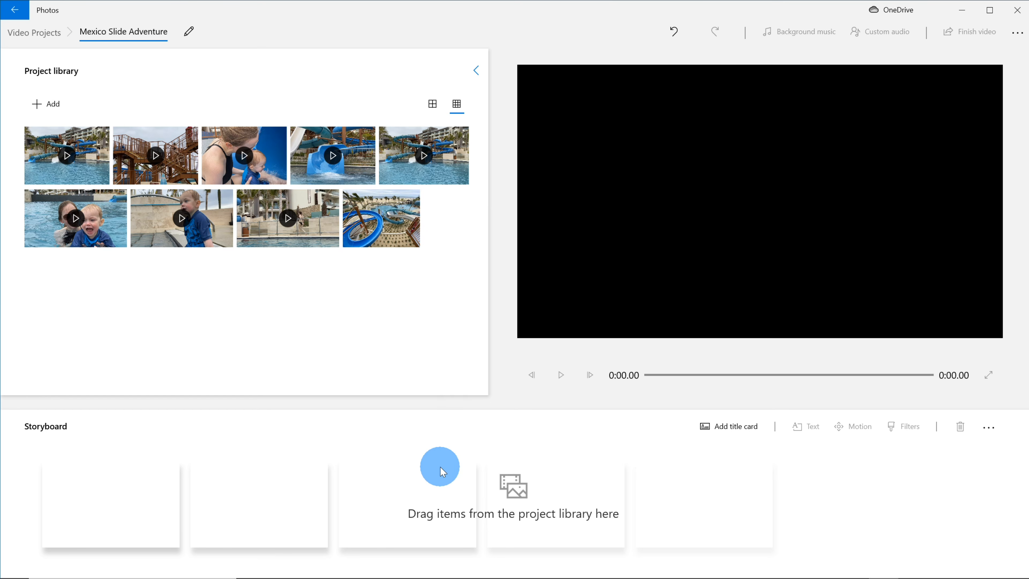
# Add a title card to the storyboard and open its title text for editing.
pyautogui.click(742, 430)
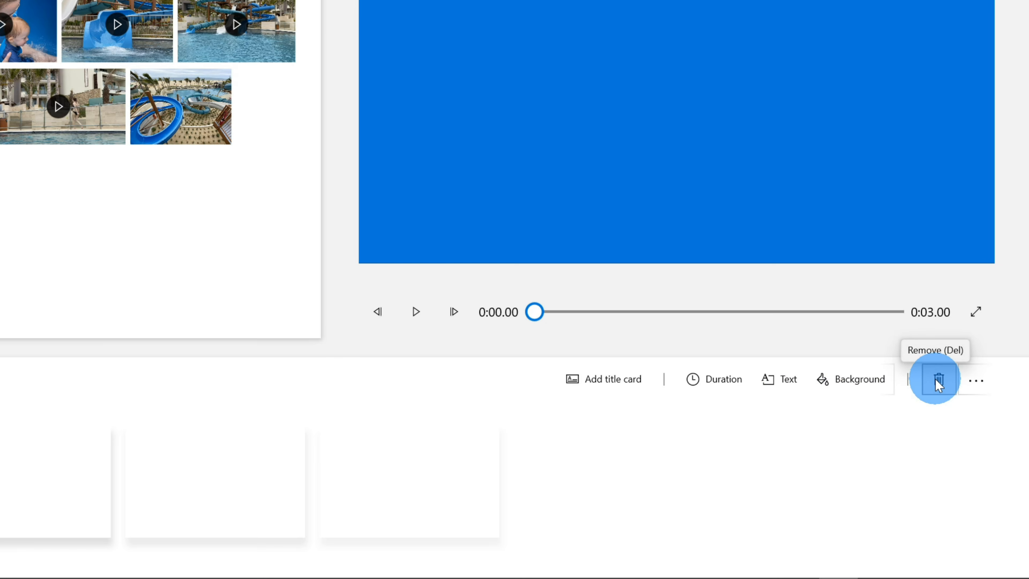
pyautogui.click(783, 381)
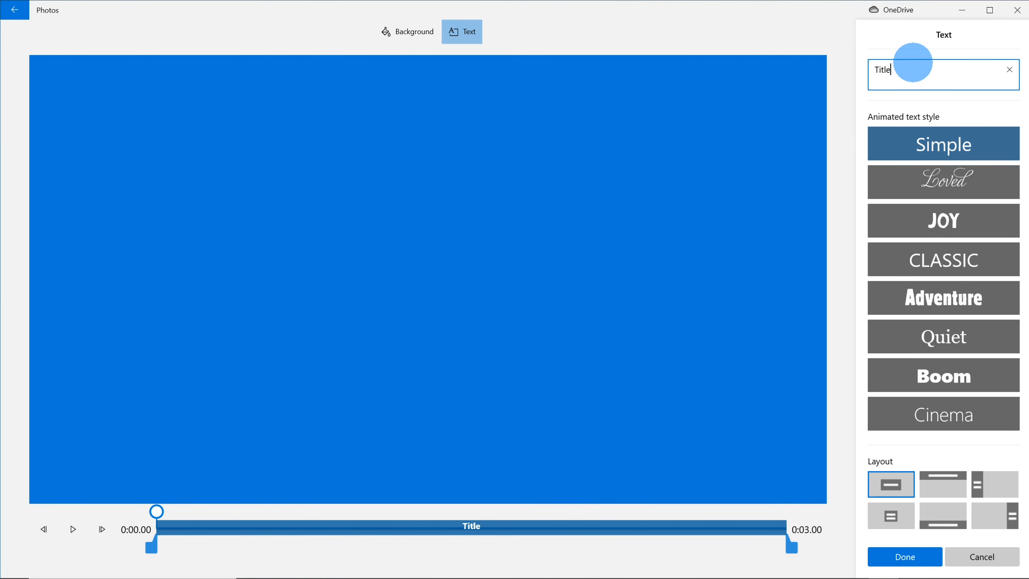
pyautogui.doubleClick(883, 70)
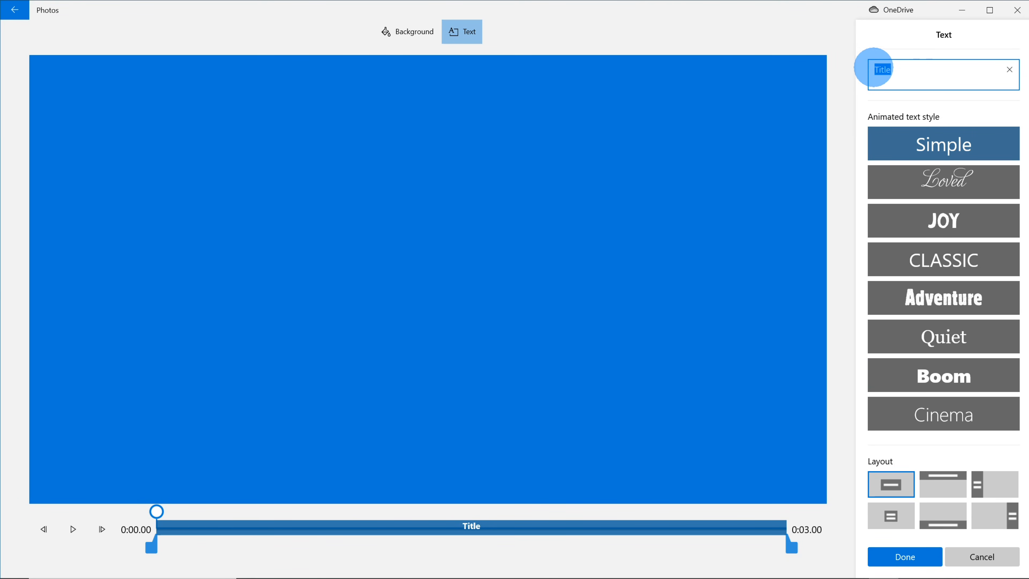
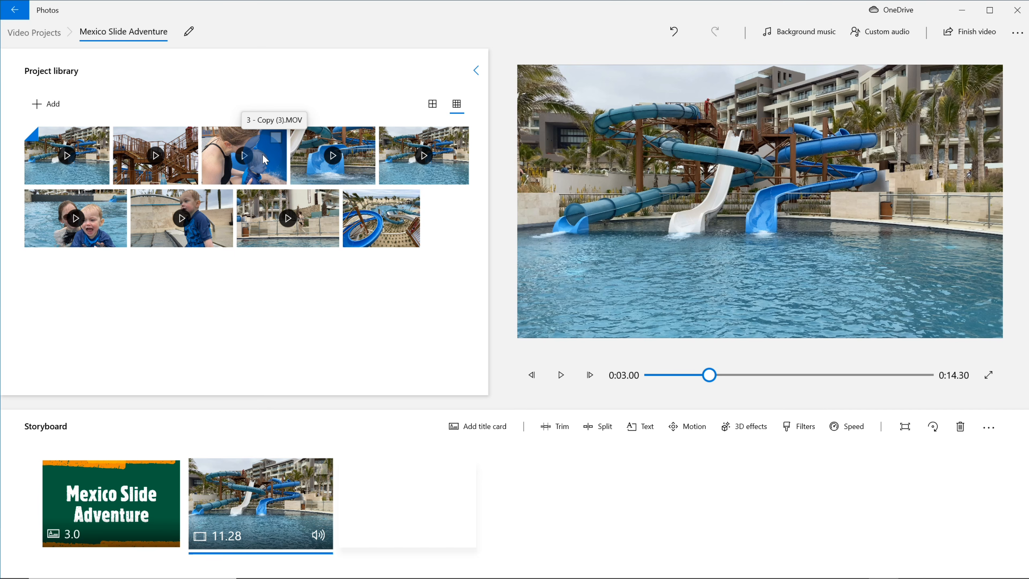
# Add clip 3 to the end of the storyboard and insert clip 2 directly before it.
pyautogui.moveTo(262, 153); pyautogui.dragTo(438, 524)
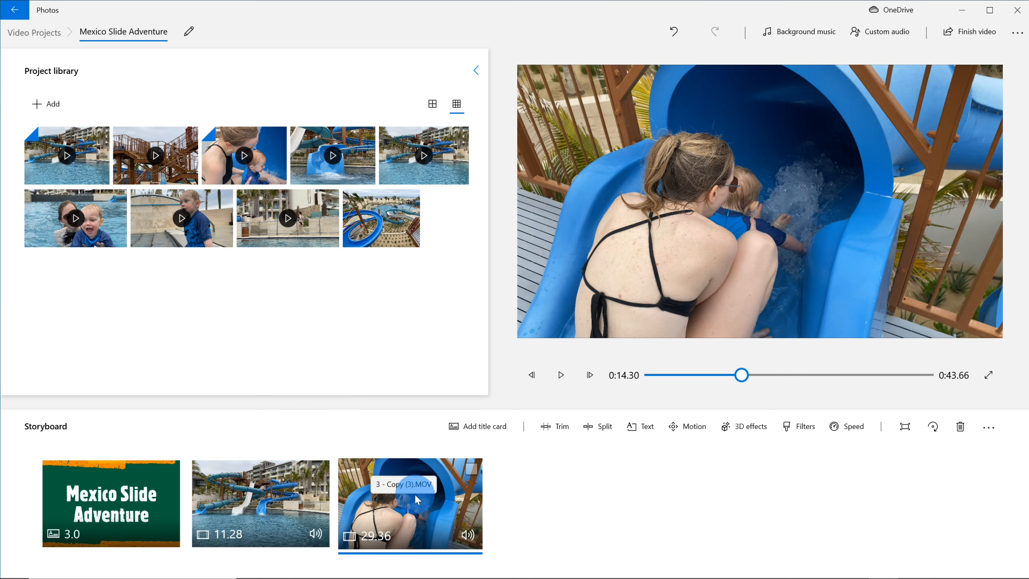
pyautogui.moveTo(169, 168); pyautogui.dragTo(441, 520)
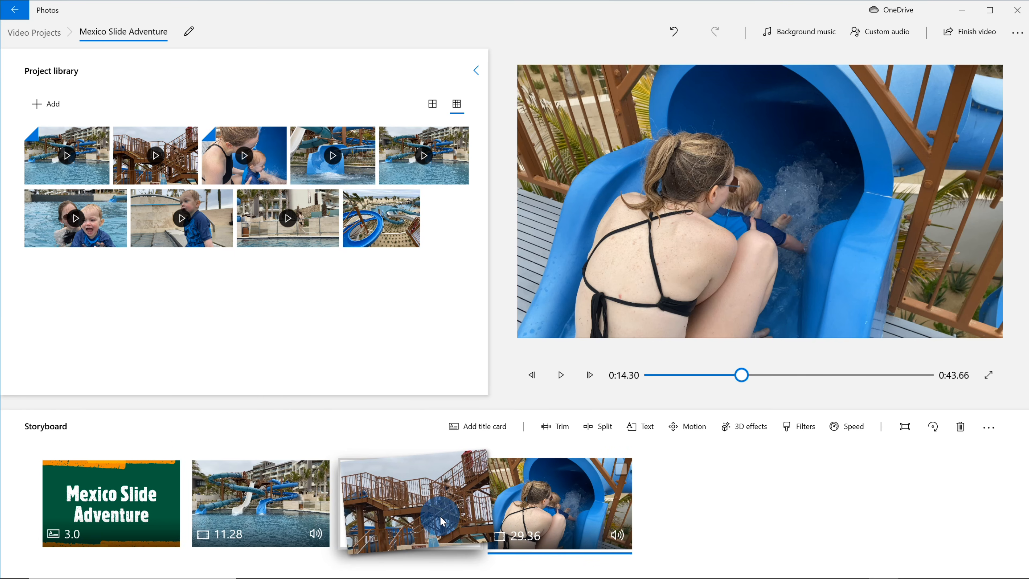
pyautogui.moveTo(443, 521); pyautogui.dragTo(440, 519)
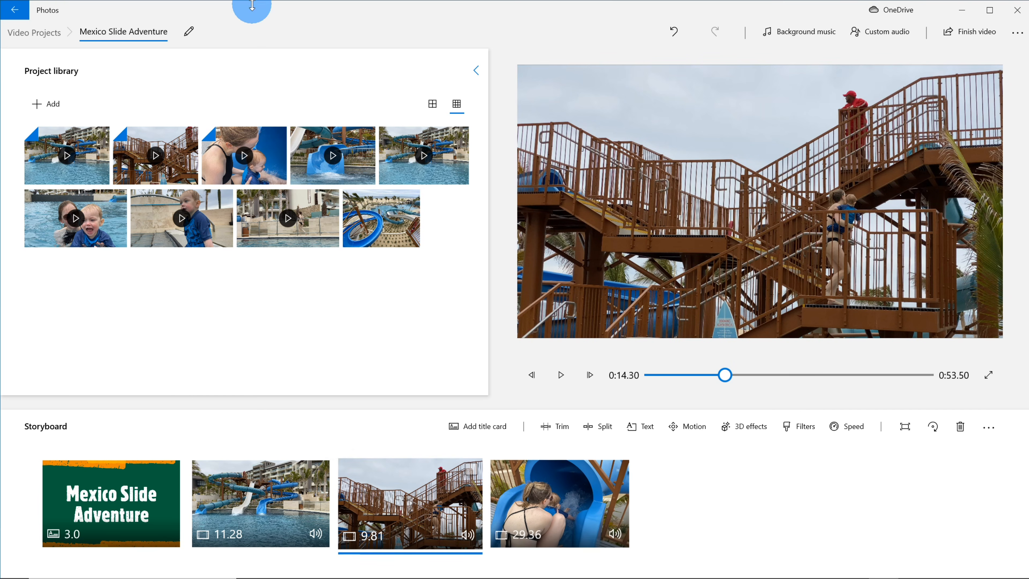
# Select clips 4 to 8 and the photo in the project library and add them to the end of the storyboard.
pyautogui.click(356, 163)
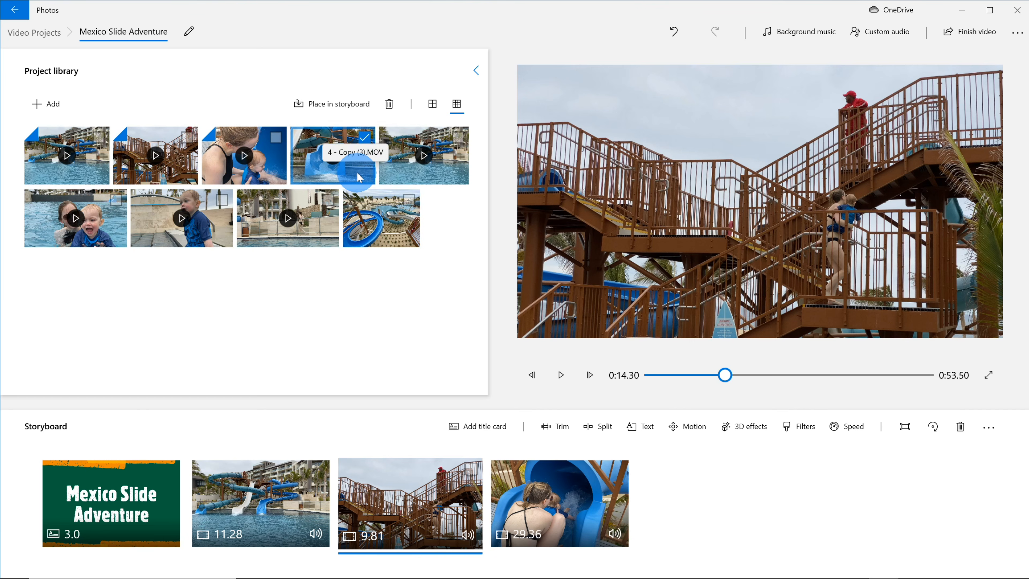
pyautogui.click(366, 142)
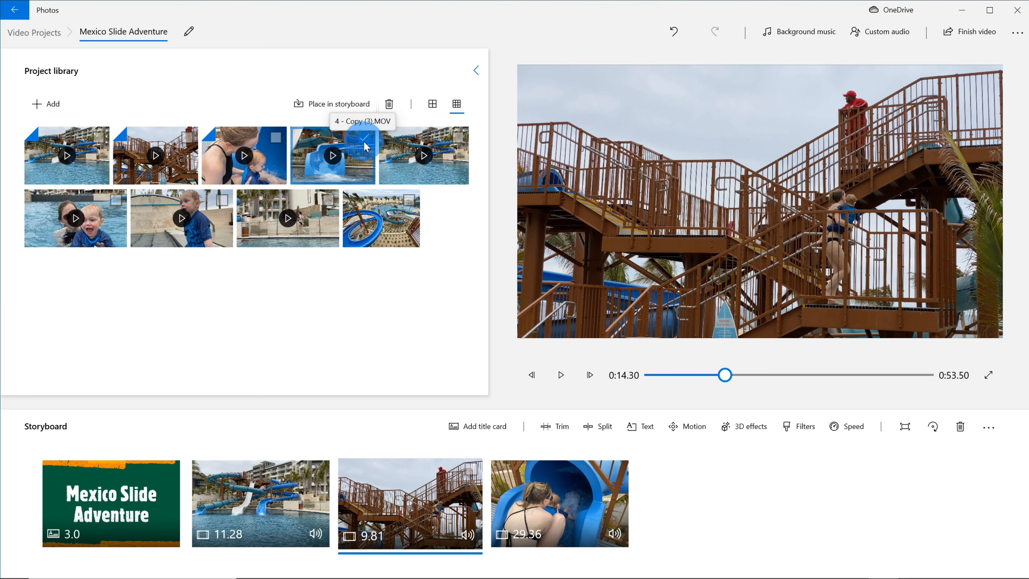
pyautogui.click(457, 140)
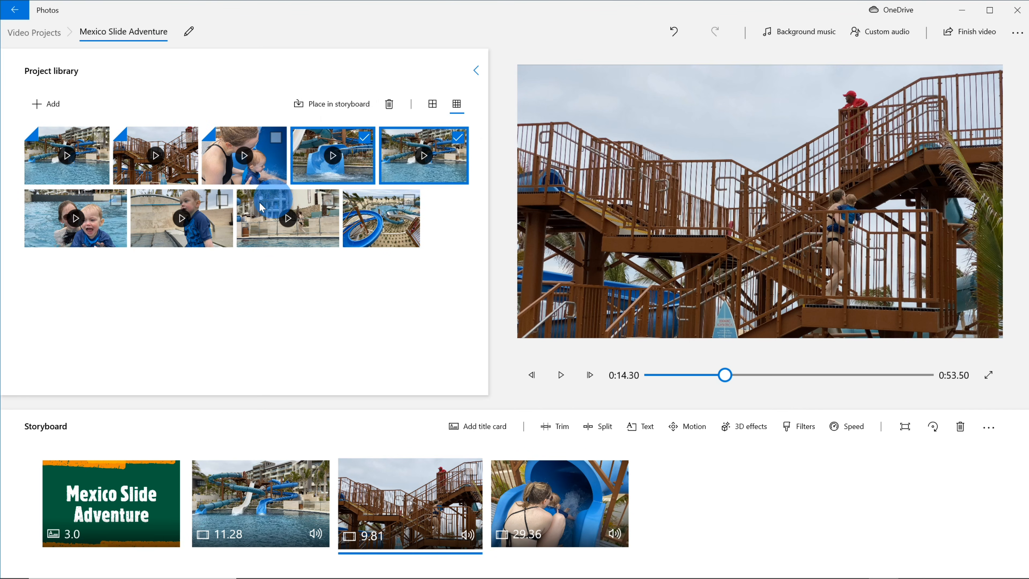
pyautogui.click(115, 200)
pyautogui.click(170, 211)
pyautogui.click(218, 205)
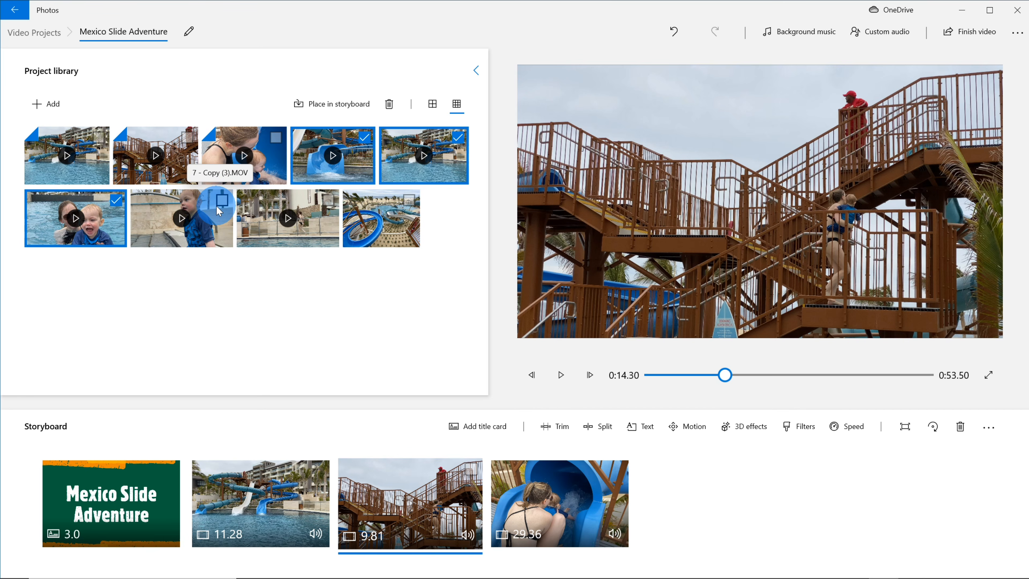
pyautogui.keyDown('shift'); pyautogui.click(386, 228); pyautogui.keyUp('shift')
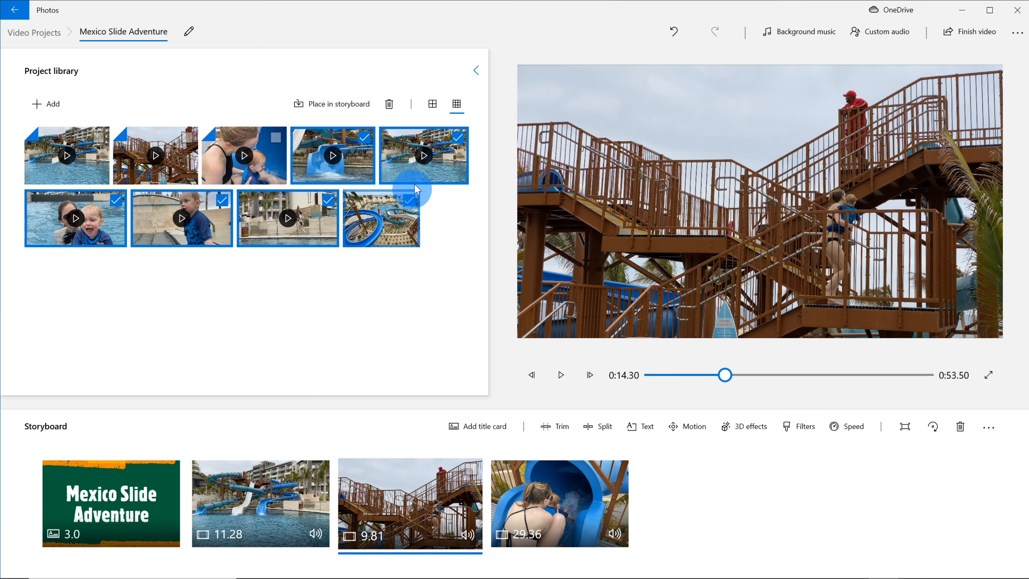
pyautogui.moveTo(405, 162); pyautogui.dragTo(763, 524)
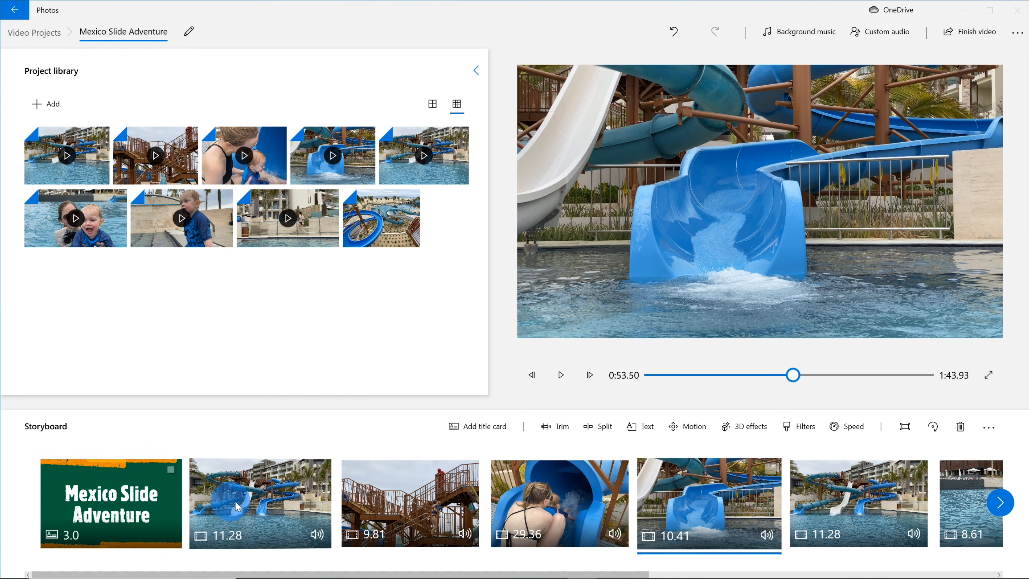
# Select the first water slide clip after the title card and look over its available editing options.
pyautogui.click(249, 499)
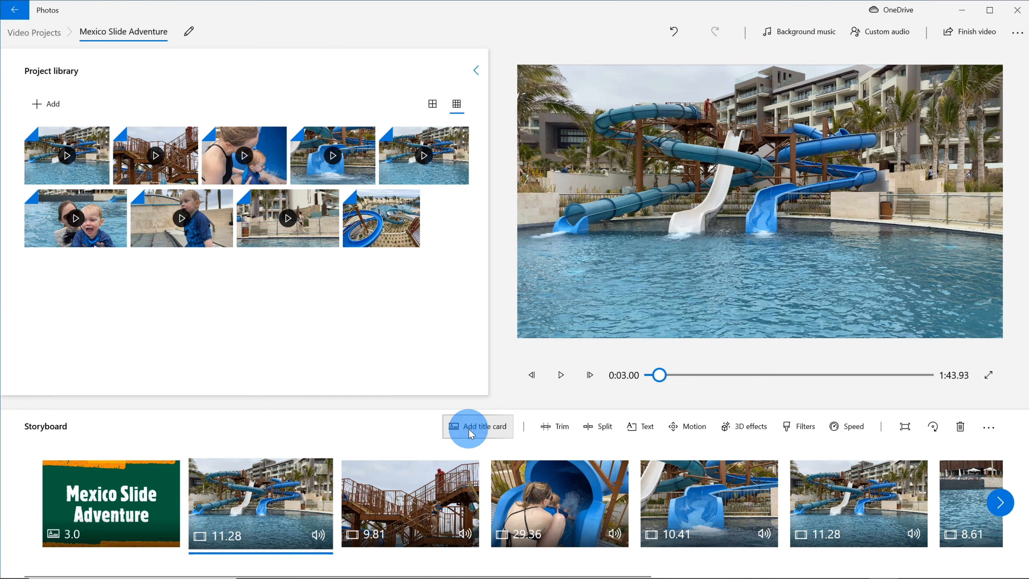
pyautogui.click(558, 433)
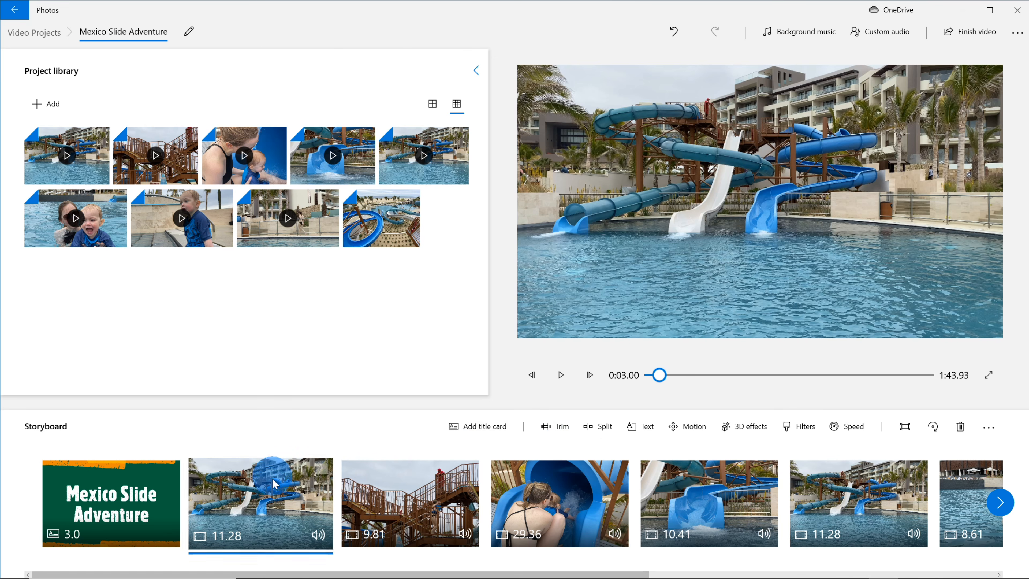
pyautogui.rightClick(288, 495)
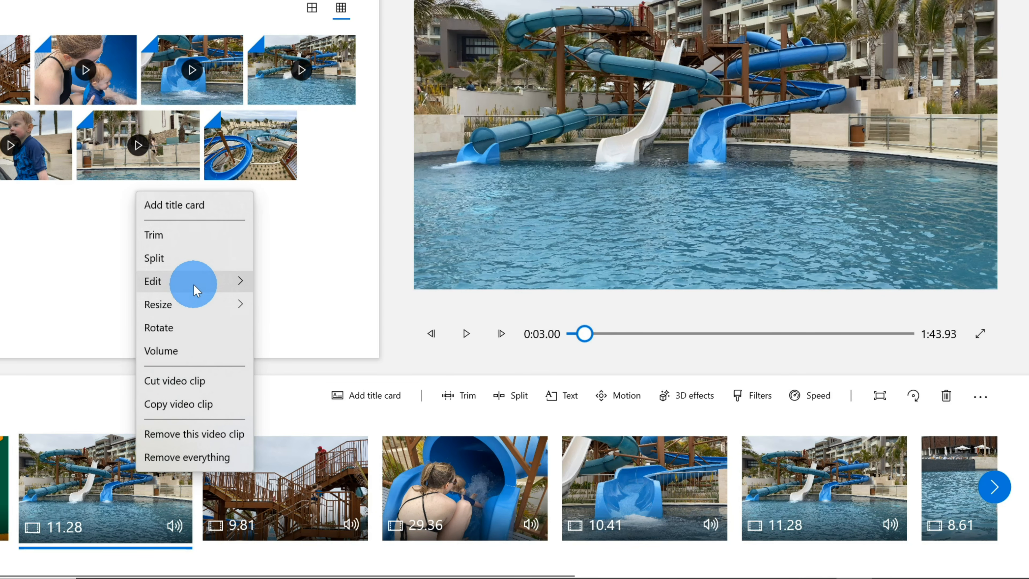
pyautogui.moveTo(194, 284)
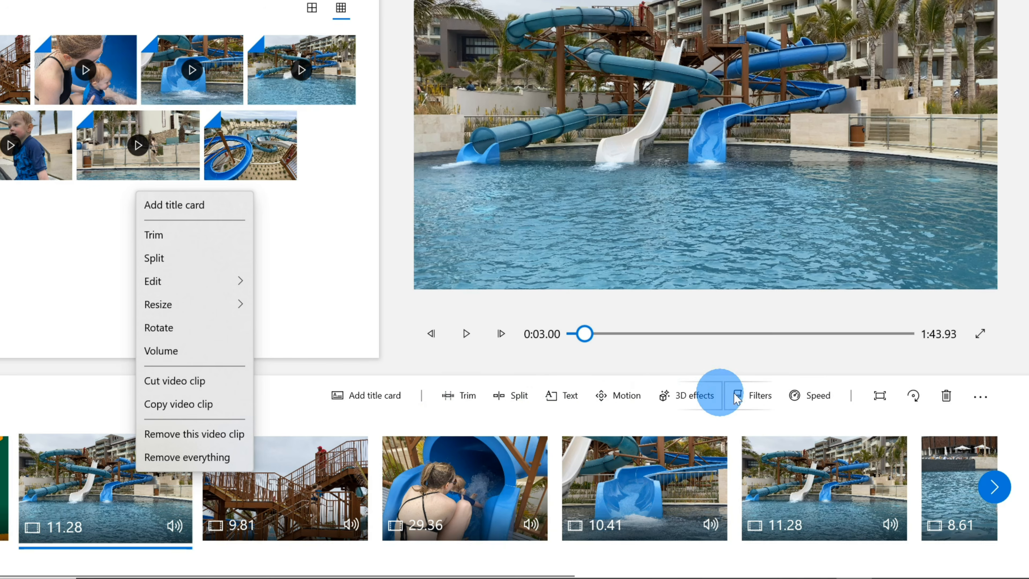
pyautogui.click(336, 373)
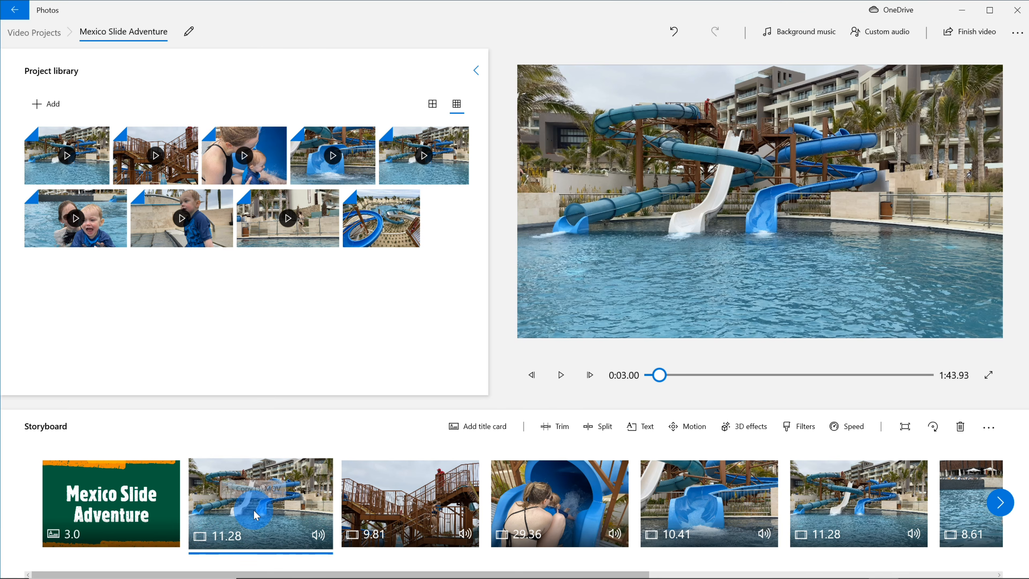
# Trim the first water slide clip to its opening 1.70 seconds, preview the result and apply it.
pyautogui.click(558, 427)
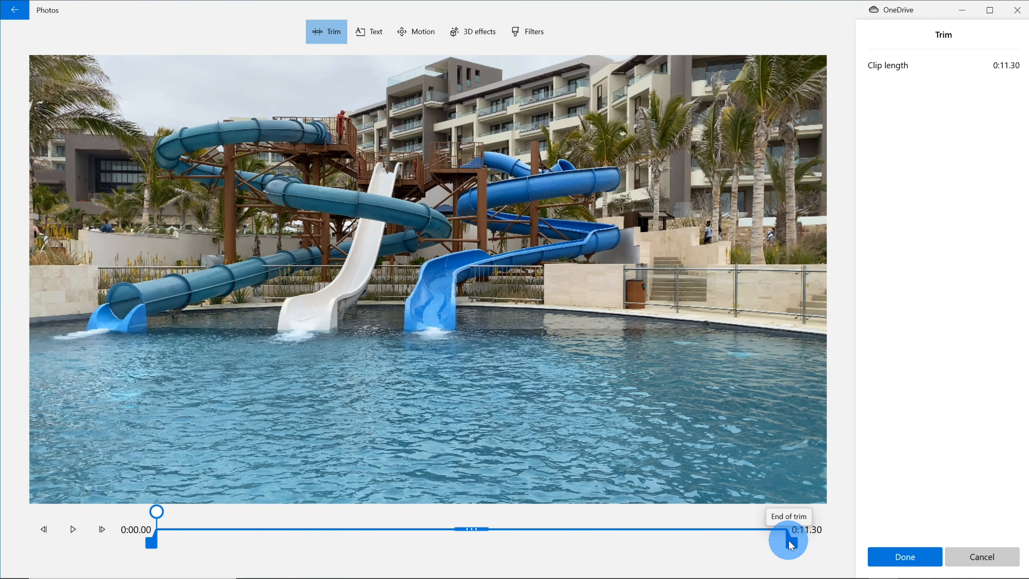
pyautogui.moveTo(790, 544); pyautogui.dragTo(255, 543)
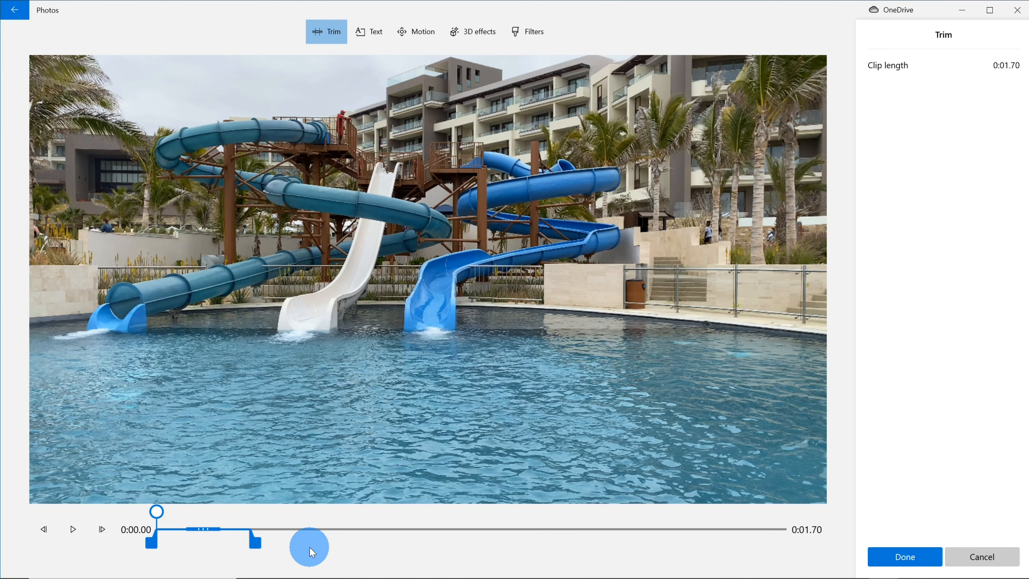
pyautogui.click(77, 532)
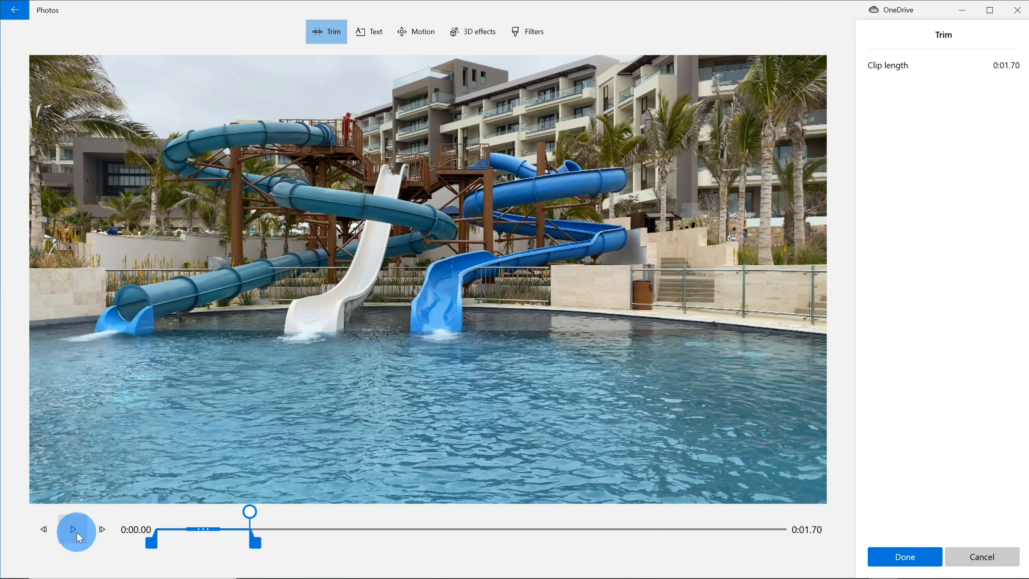
pyautogui.click(900, 552)
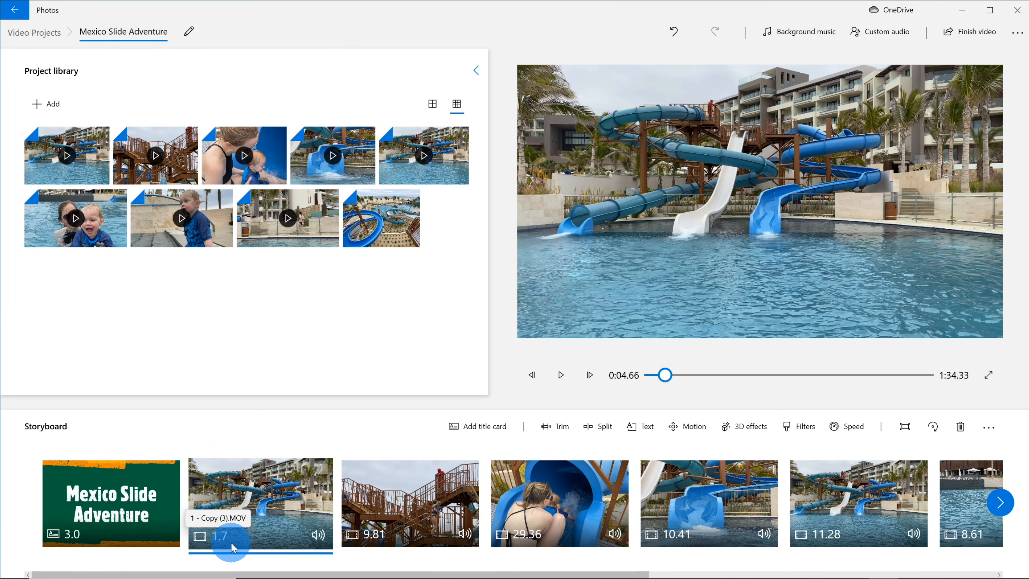
# Trim the staircase clip to the section from 0:03.40 to 0:05.10 and apply it.
pyautogui.click(413, 498)
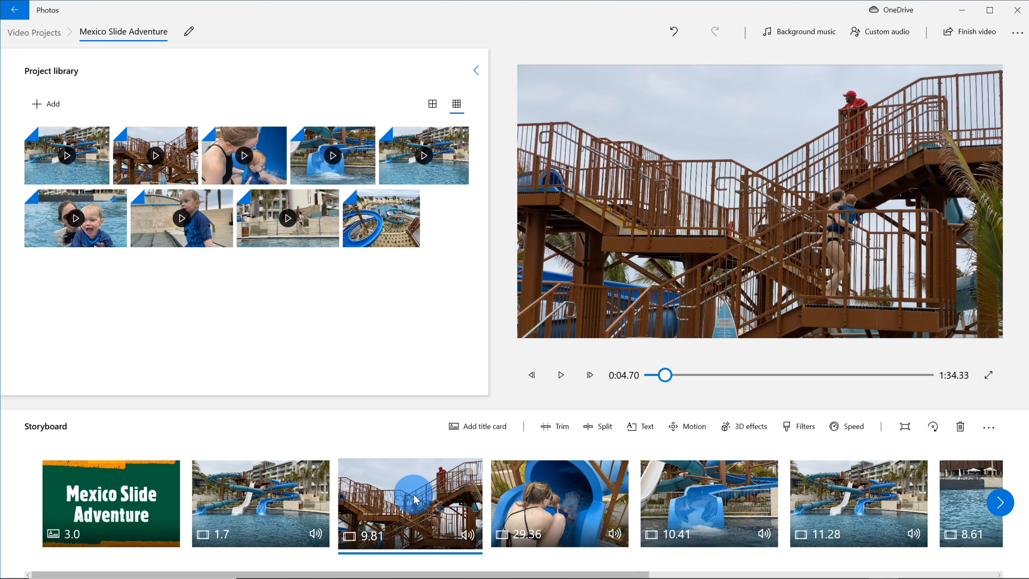
pyautogui.click(549, 434)
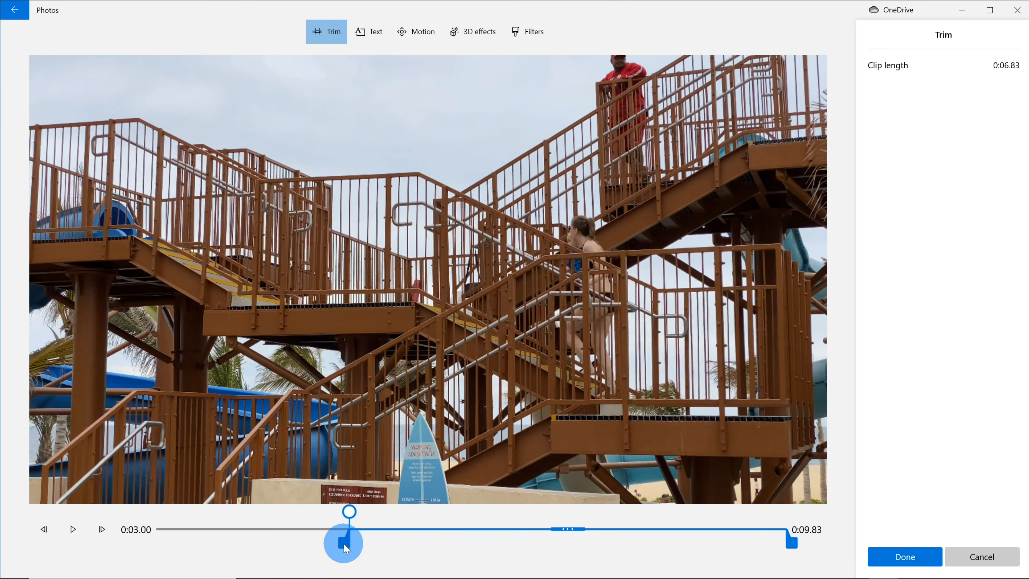
pyautogui.moveTo(344, 543); pyautogui.dragTo(370, 542)
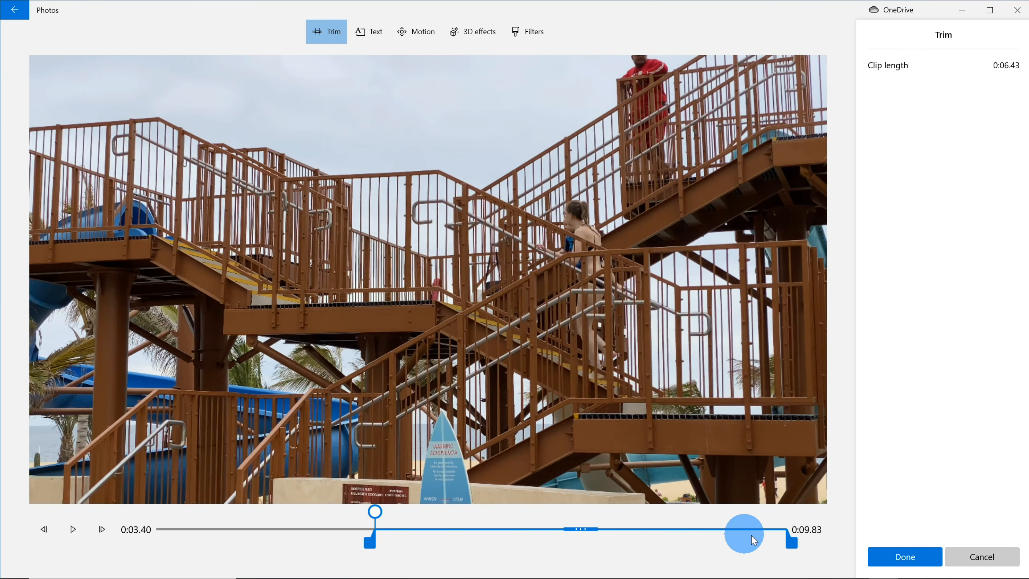
pyautogui.moveTo(791, 543); pyautogui.dragTo(492, 548)
pyautogui.moveTo(375, 516)
pyautogui.mouseDown()
pyautogui.moveTo(480, 514)
pyautogui.moveTo(376, 515)
pyautogui.mouseUp()
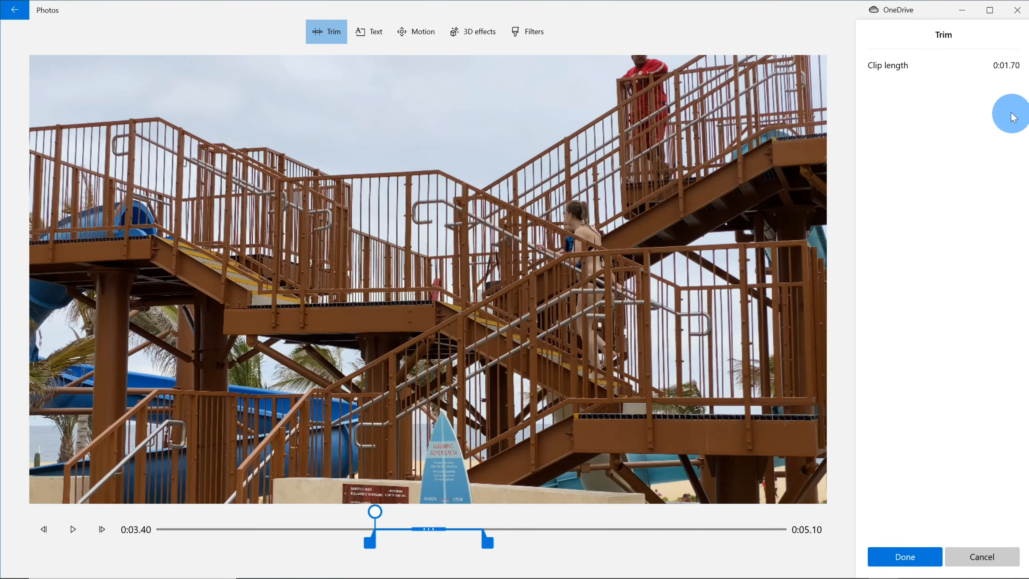
pyautogui.click(924, 561)
# Split the 29.36-second slide ride clip at 0:11.23, before the riders come around the open curve.
pyautogui.click(581, 505)
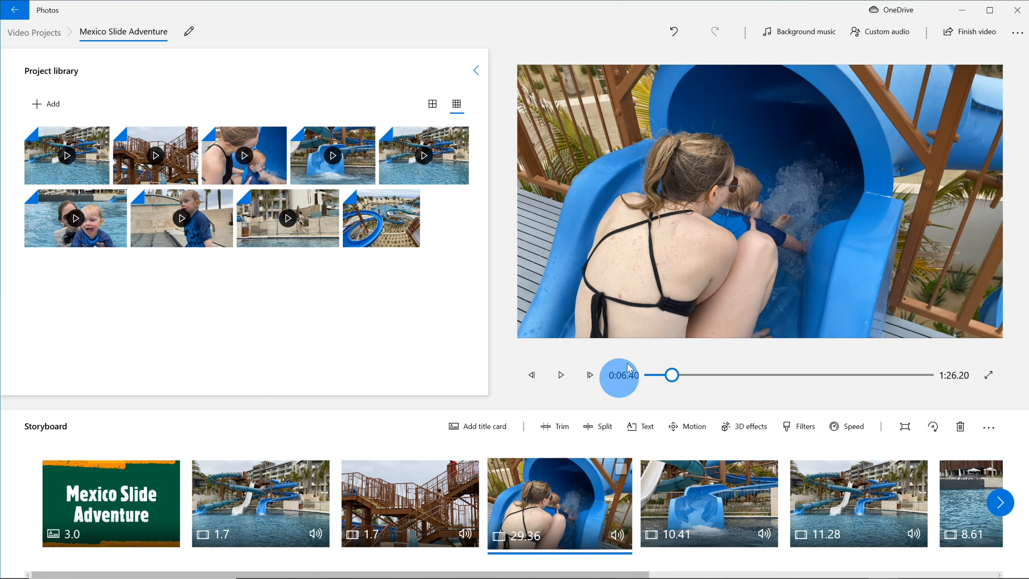
pyautogui.moveTo(673, 374); pyautogui.dragTo(718, 375)
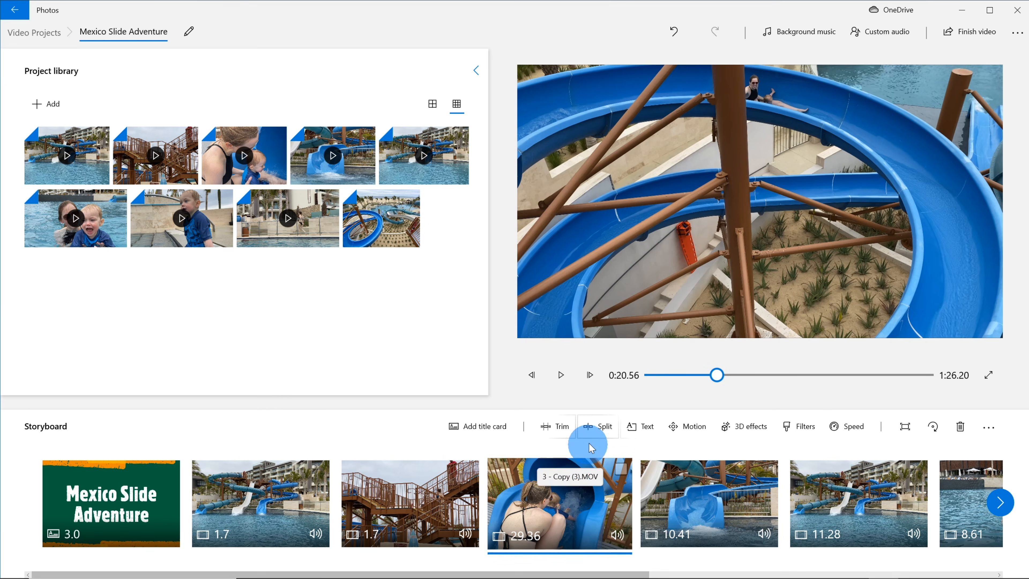
pyautogui.click(597, 430)
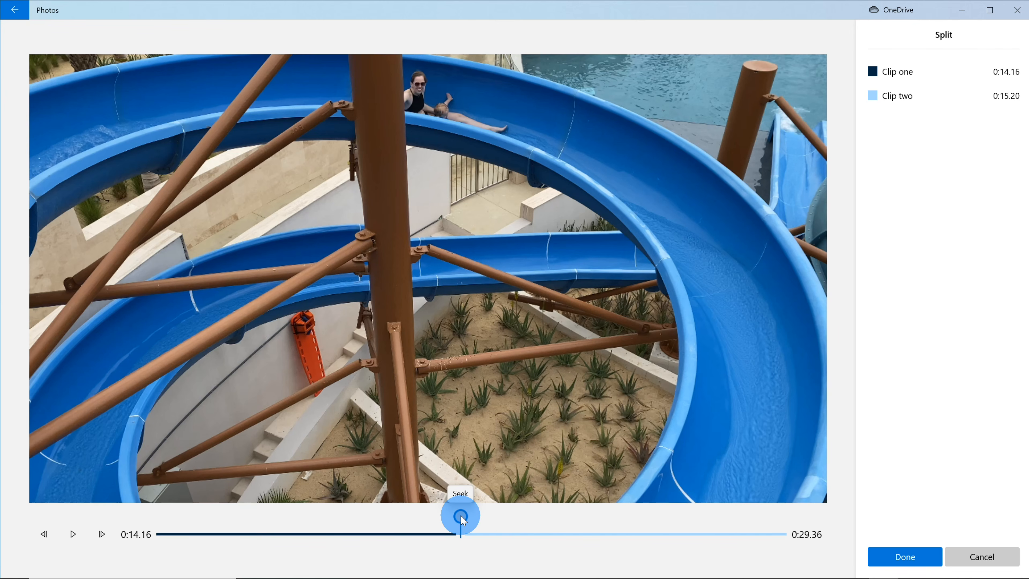
pyautogui.moveTo(461, 519); pyautogui.dragTo(398, 519)
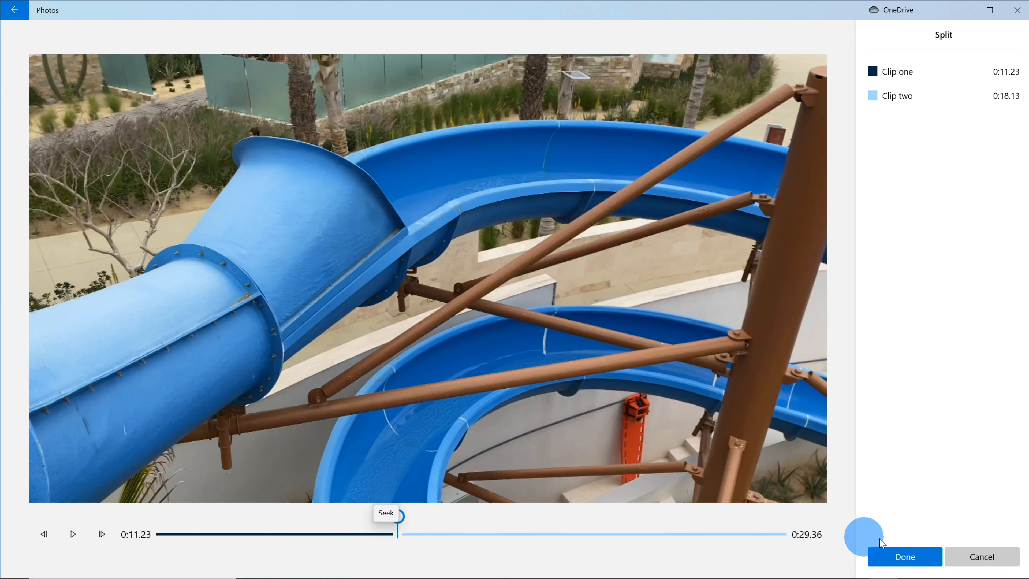
pyautogui.click(908, 558)
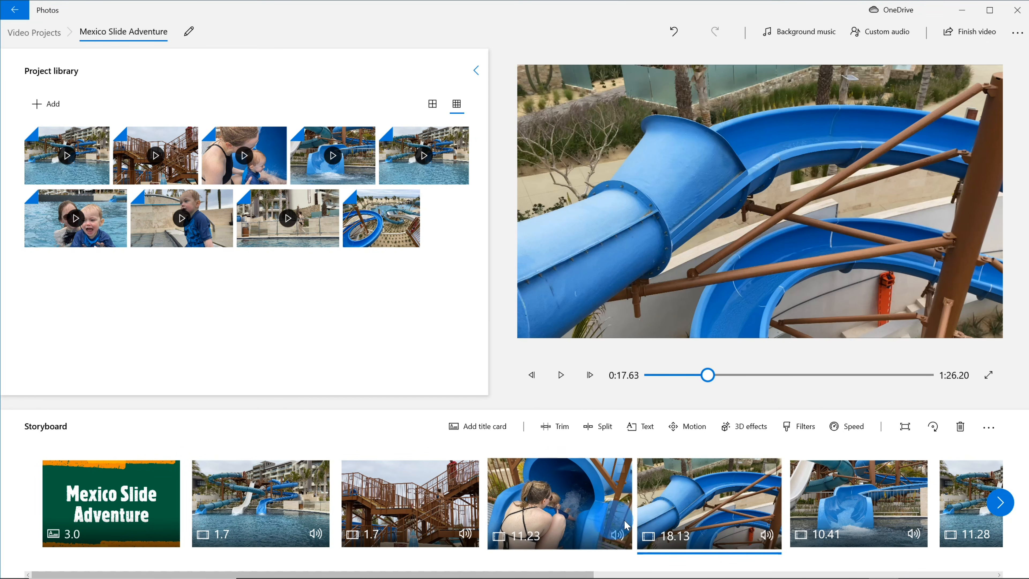
# Trim the split clip's first part to 0:03.66–0:06.93 and its second part to a length of 3.17 seconds.
pyautogui.click(564, 520)
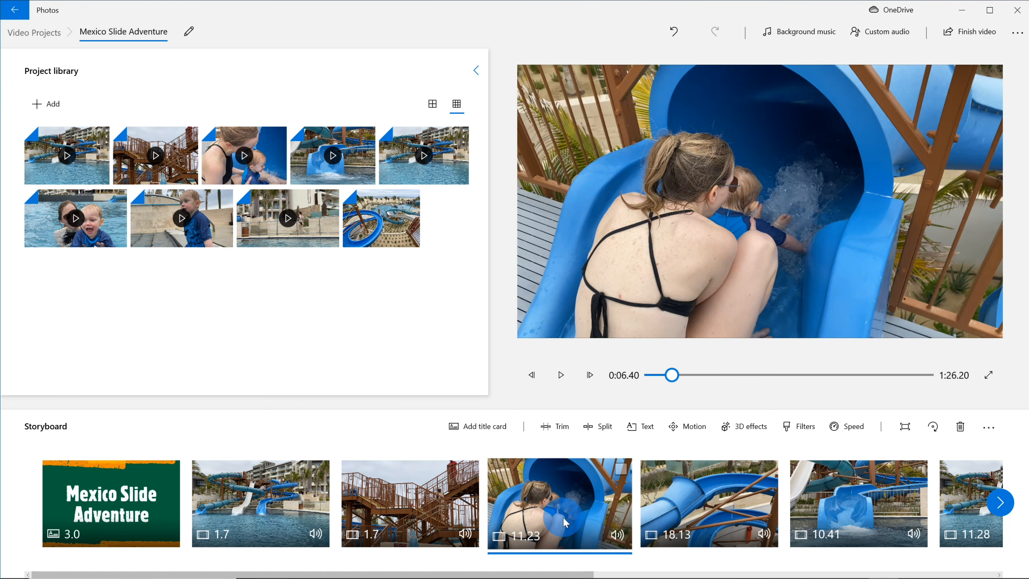
pyautogui.click(559, 429)
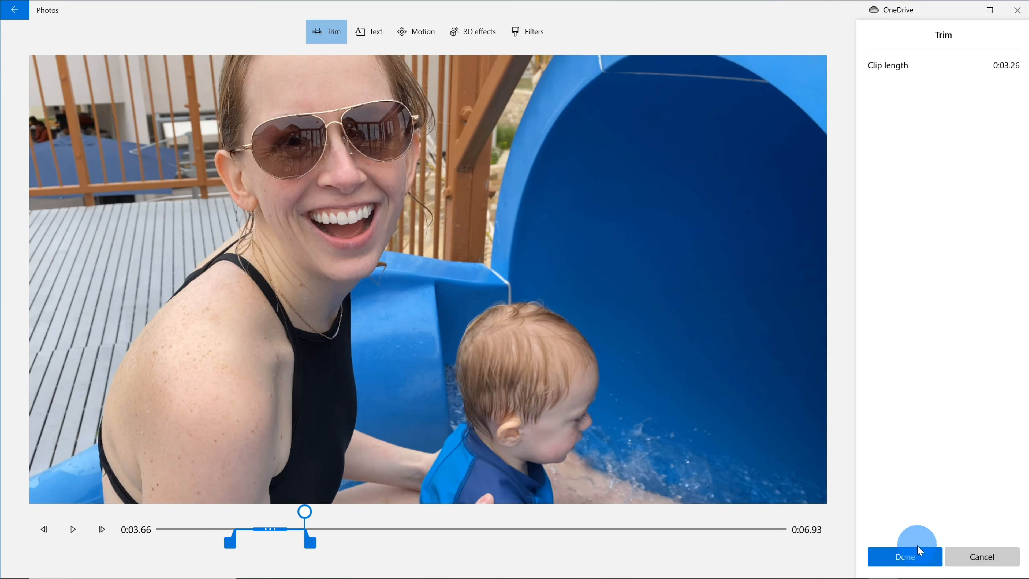
pyautogui.click(929, 561)
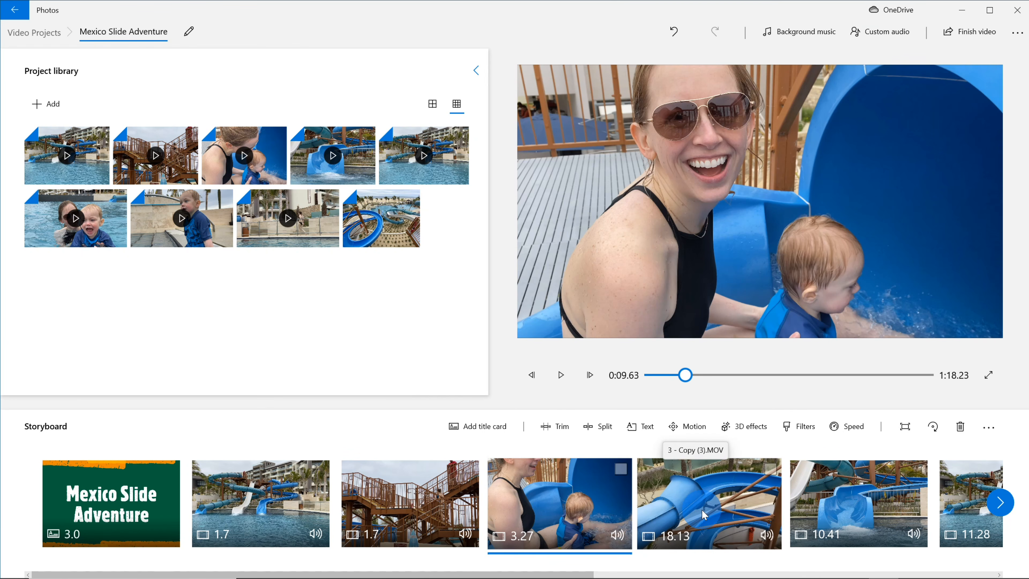
pyautogui.click(704, 514)
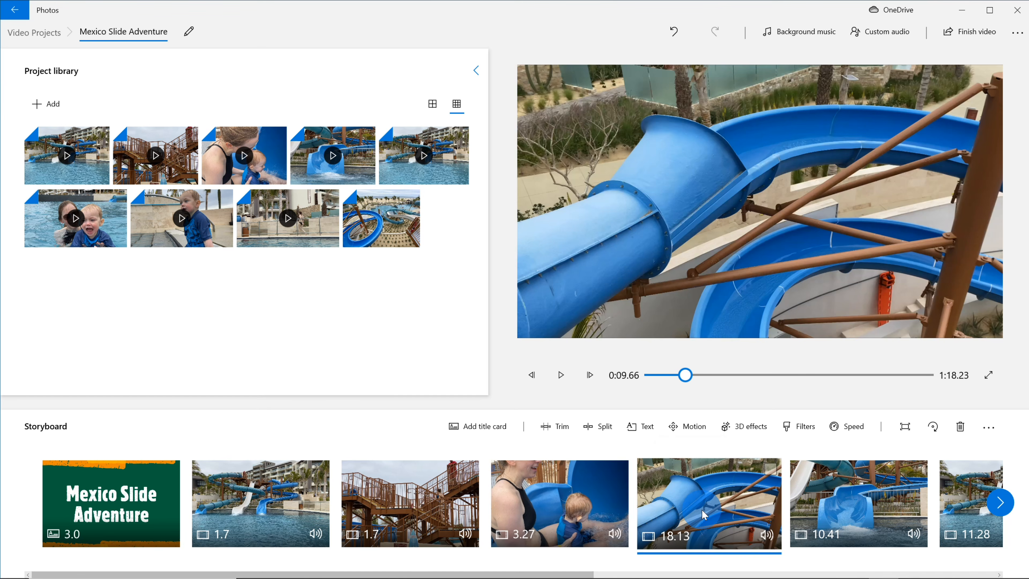
pyautogui.click(560, 426)
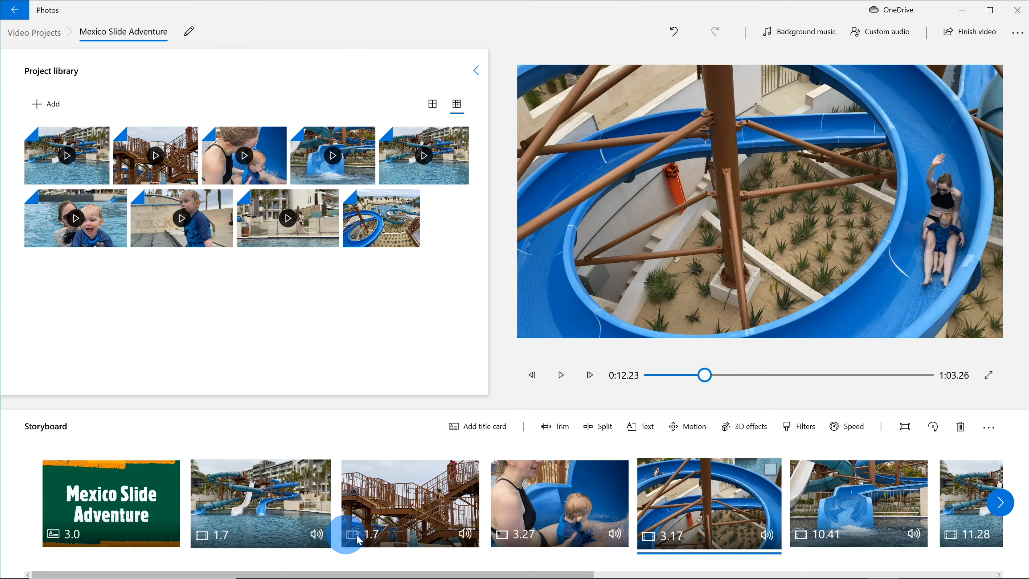
# Move the 11.28-second wide slide clip directly ahead of the 10.41-second slide exit clip on the storyboard.
pyautogui.scroll(-2, 434, 530)
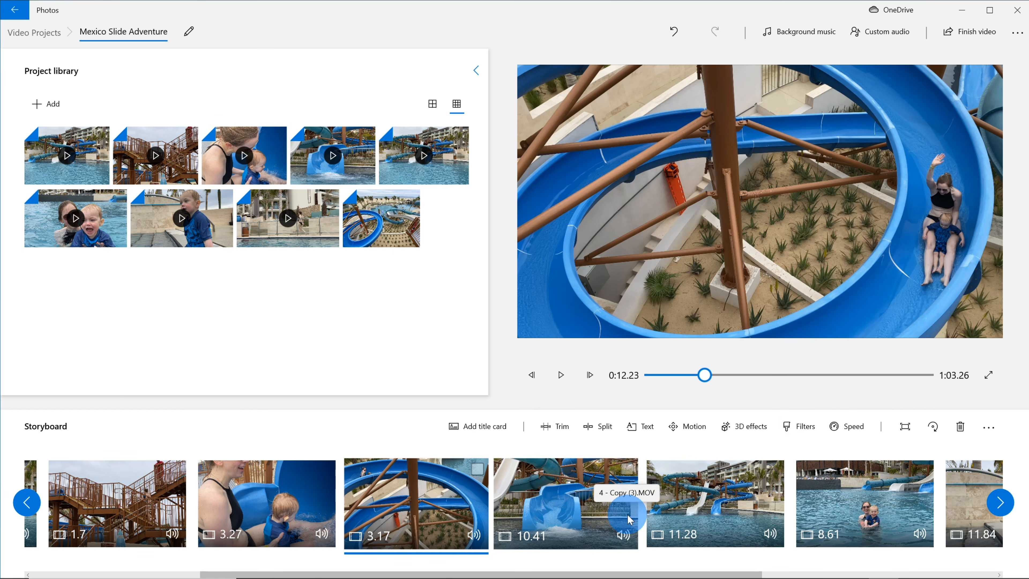
pyautogui.moveTo(724, 494); pyautogui.dragTo(544, 512)
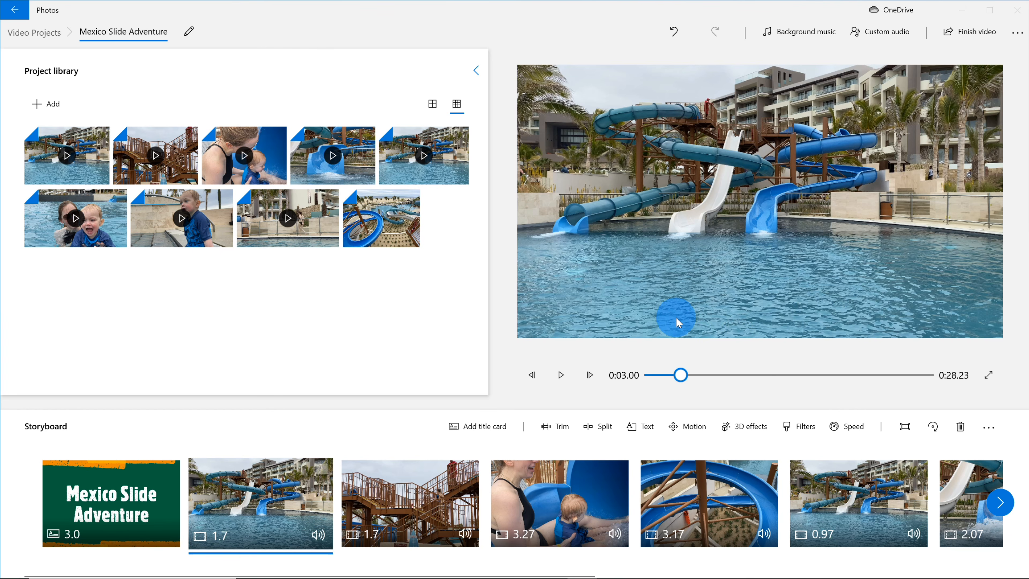
# Add the text "Big slide!" to the first water slide clip in the Simple style with the Bottom layout.
pyautogui.click(256, 500)
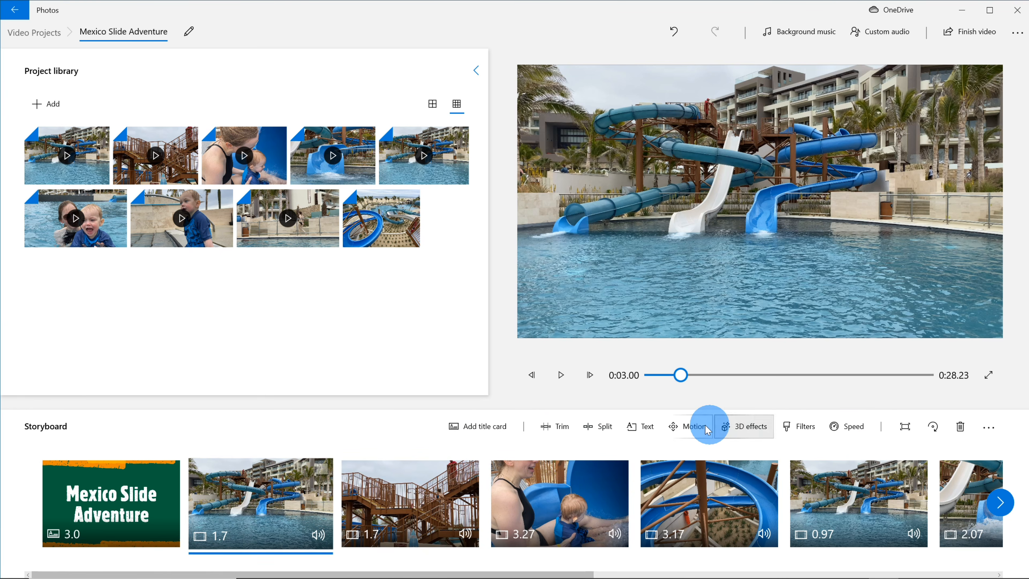
pyautogui.click(644, 429)
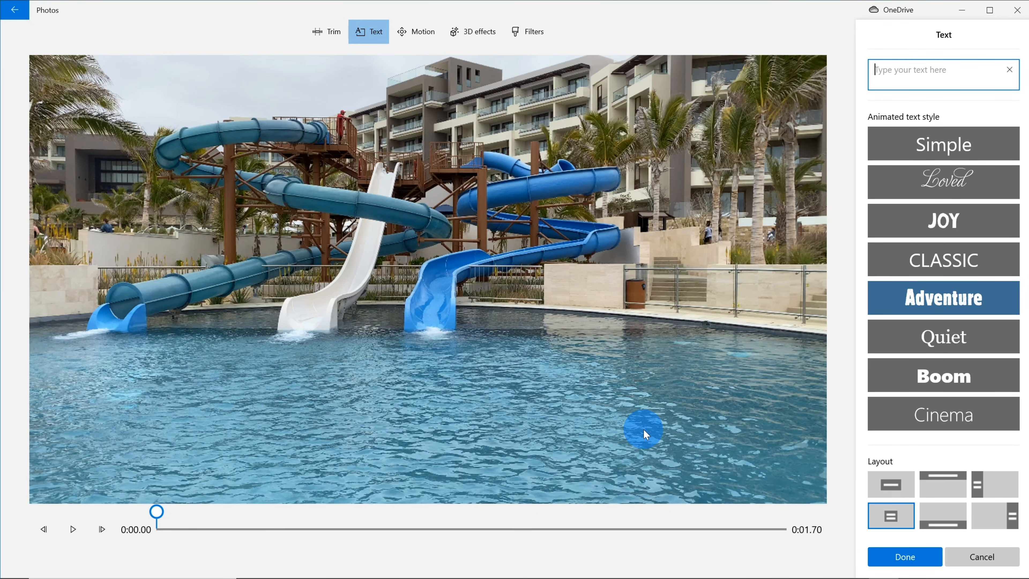
pyautogui.write('Big slide!')
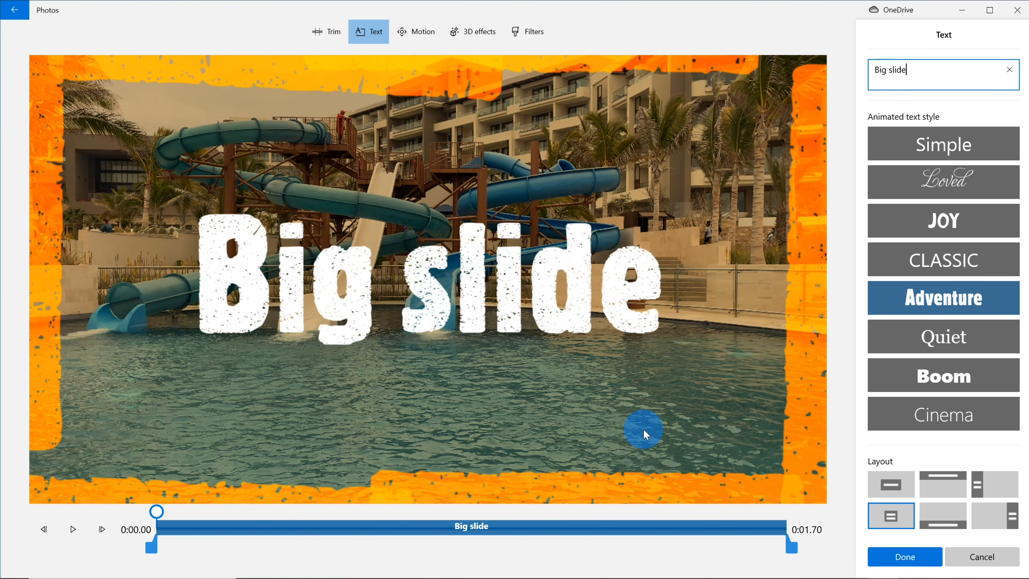
pyautogui.click(978, 154)
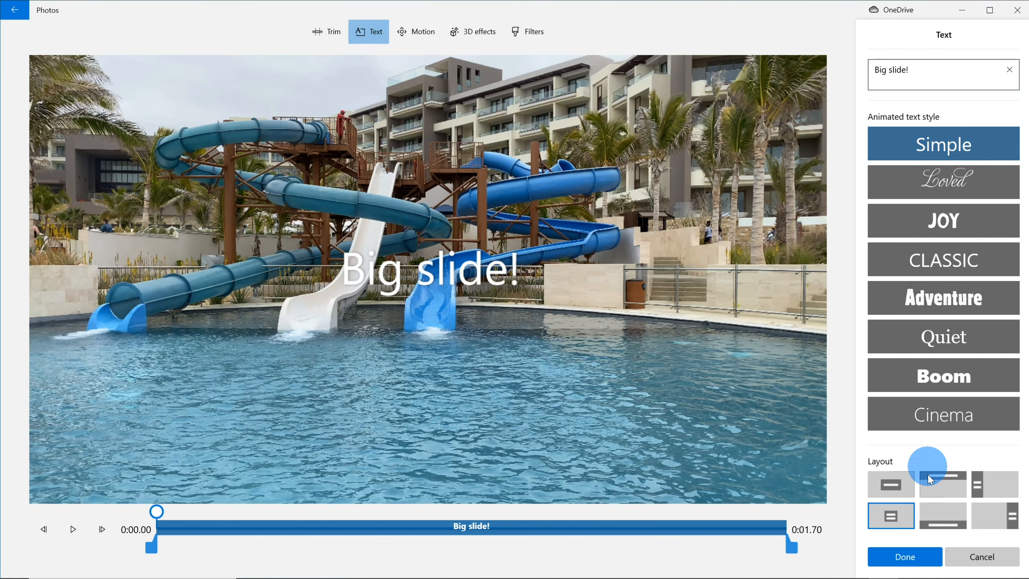
pyautogui.click(935, 526)
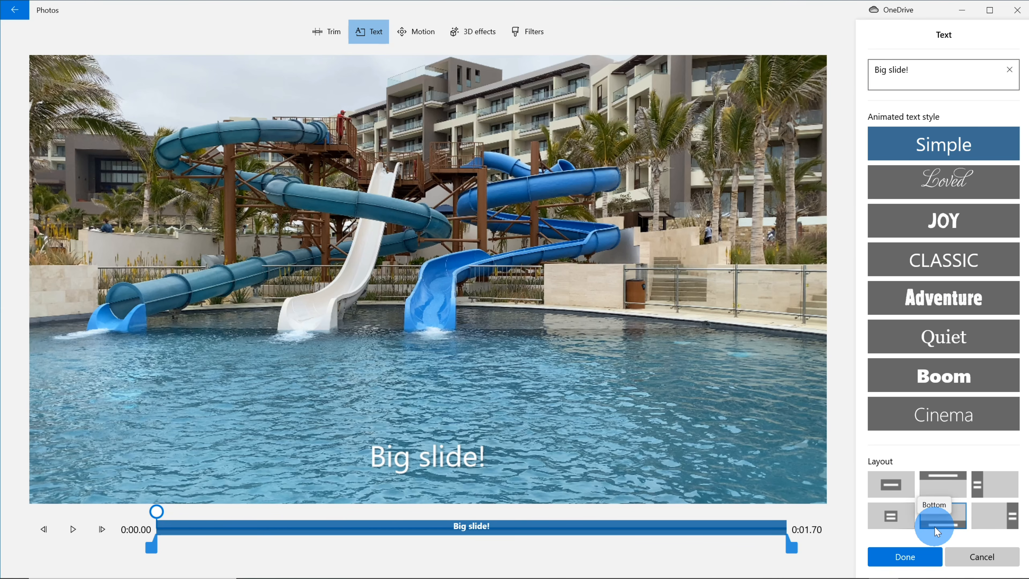
pyautogui.click(914, 556)
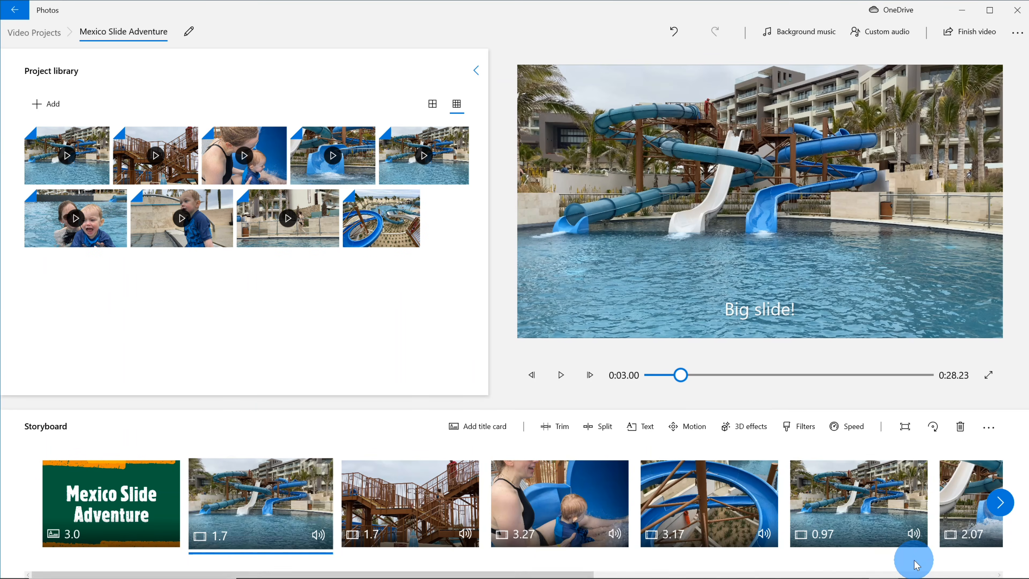
# Review the camera motion options for the first water slide clip without applying any.
pyautogui.click(695, 427)
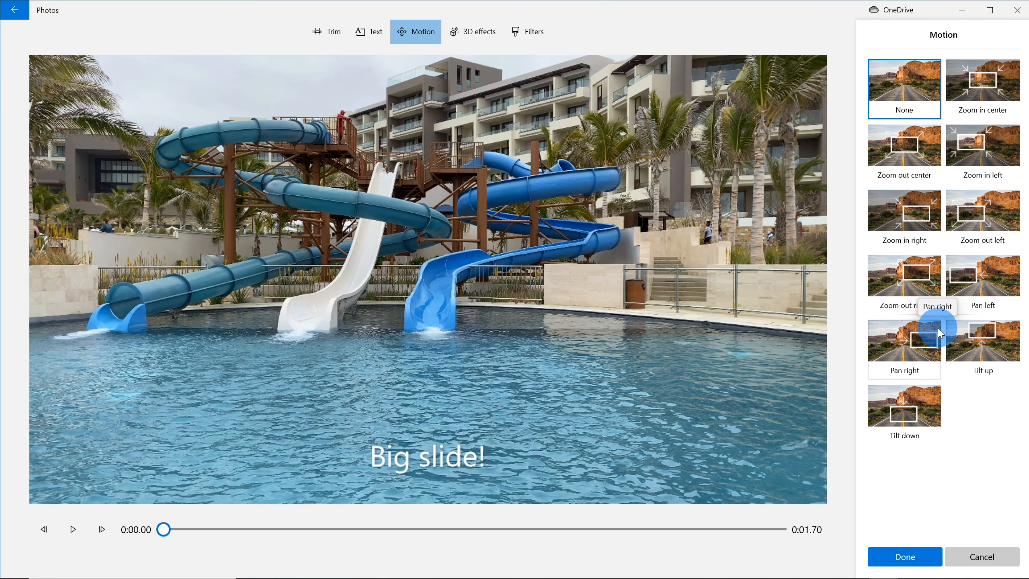
pyautogui.click(979, 555)
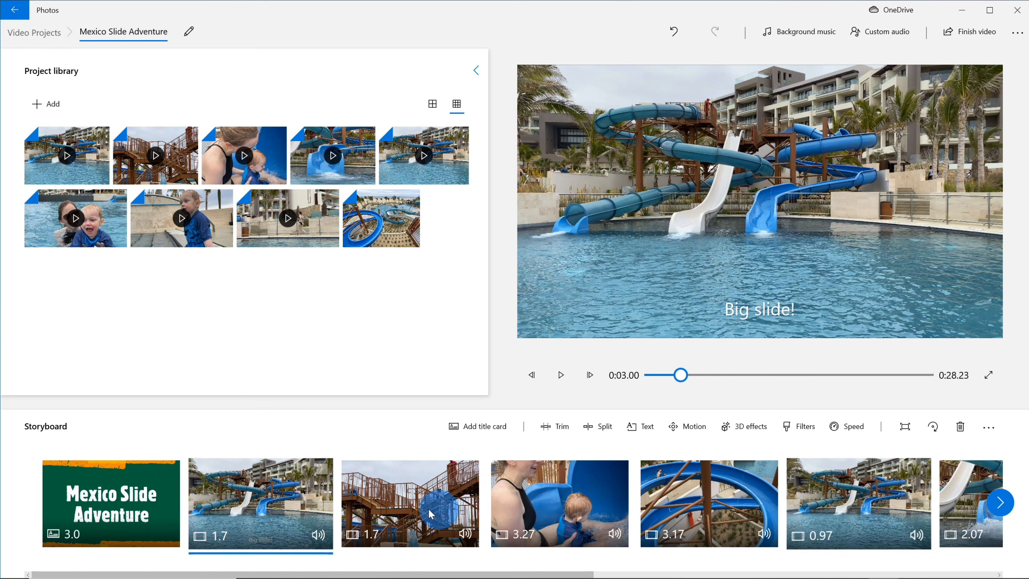
# Add the Live 3D effect to the first water slide clip and place it in the upper-left corner of the picture.
pyautogui.click(750, 430)
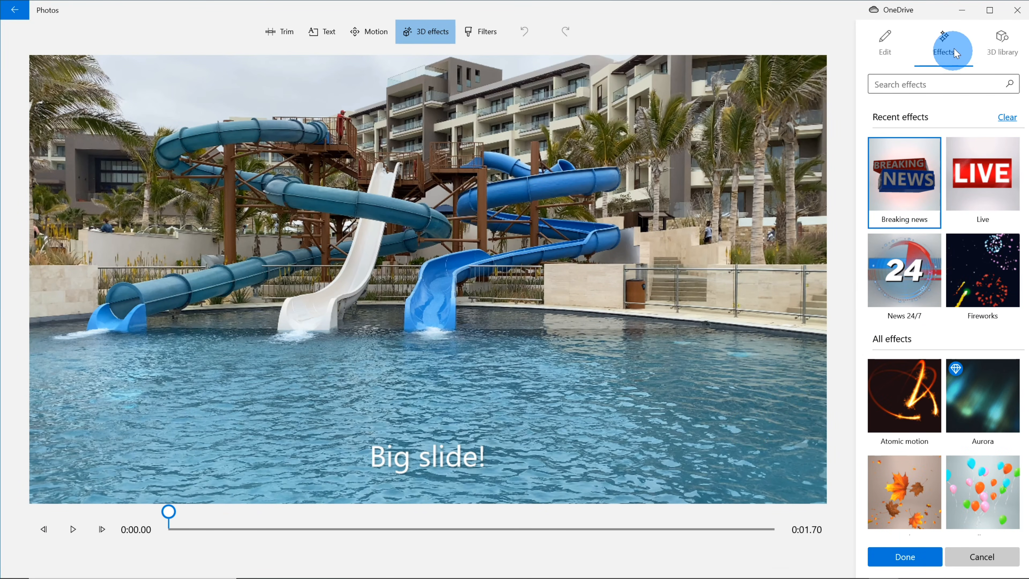
pyautogui.scroll(-6, 956, 197)
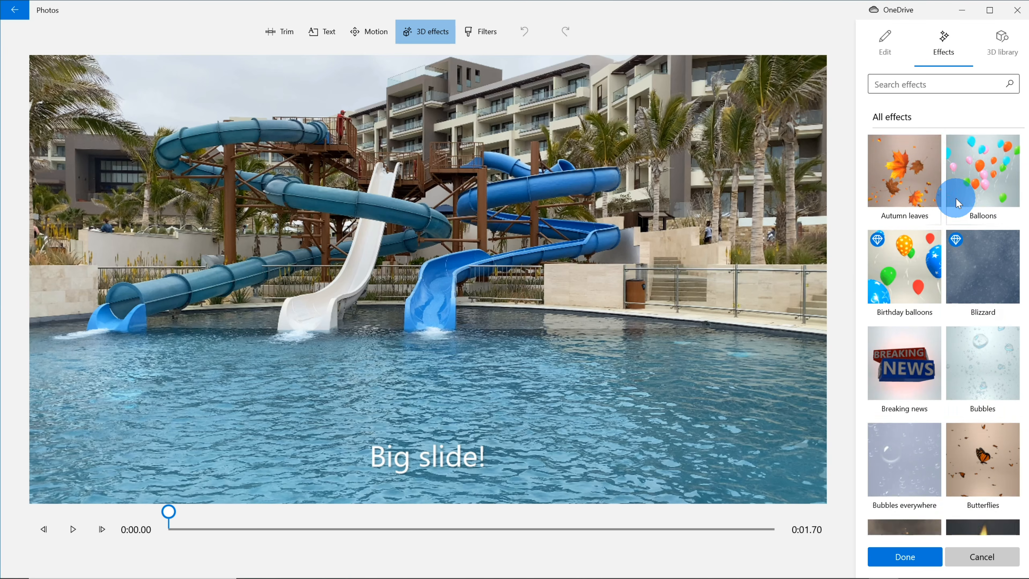
pyautogui.scroll(5, 987, 170)
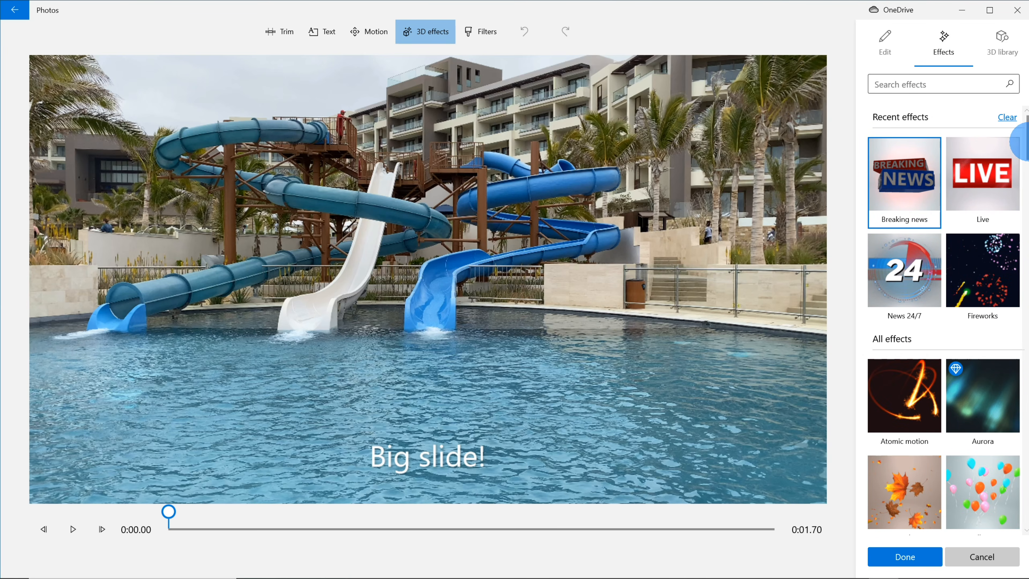
pyautogui.moveTo(1027, 146); pyautogui.dragTo(1025, 219)
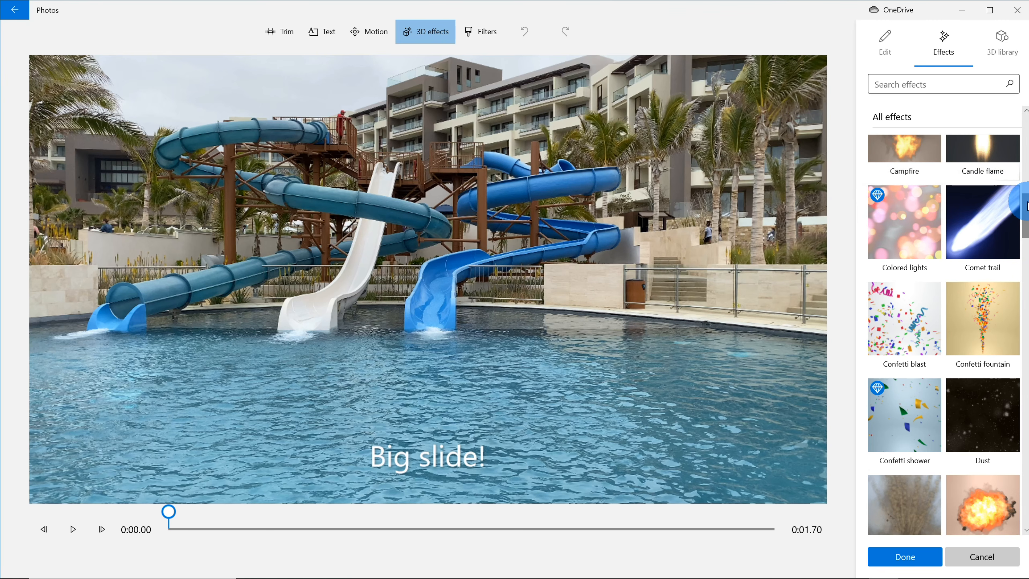
pyautogui.moveTo(1027, 205); pyautogui.dragTo(1026, 320)
pyautogui.moveTo(1027, 333); pyautogui.dragTo(1028, 95)
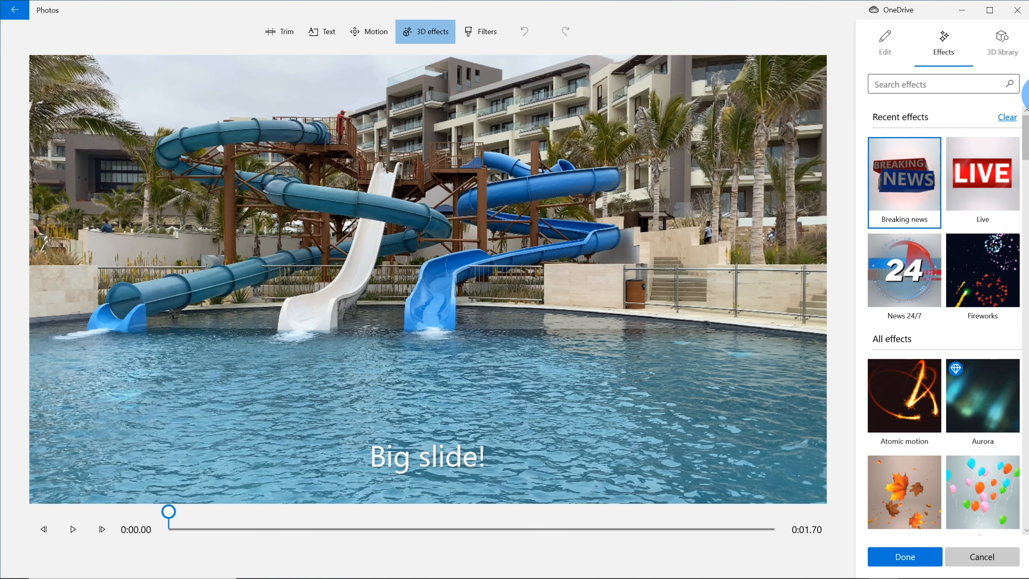
pyautogui.click(985, 172)
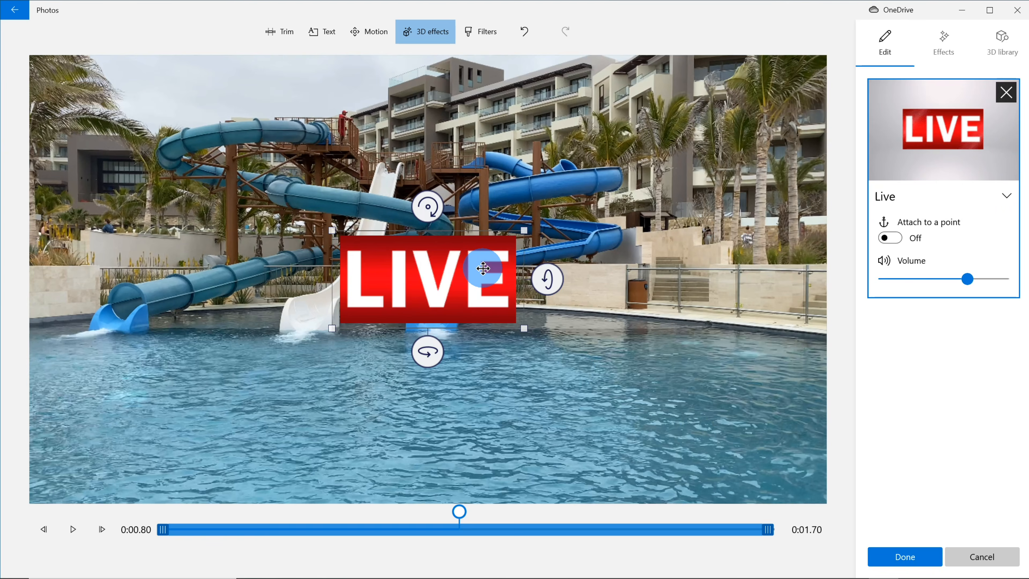
pyautogui.moveTo(483, 268); pyautogui.dragTo(207, 141)
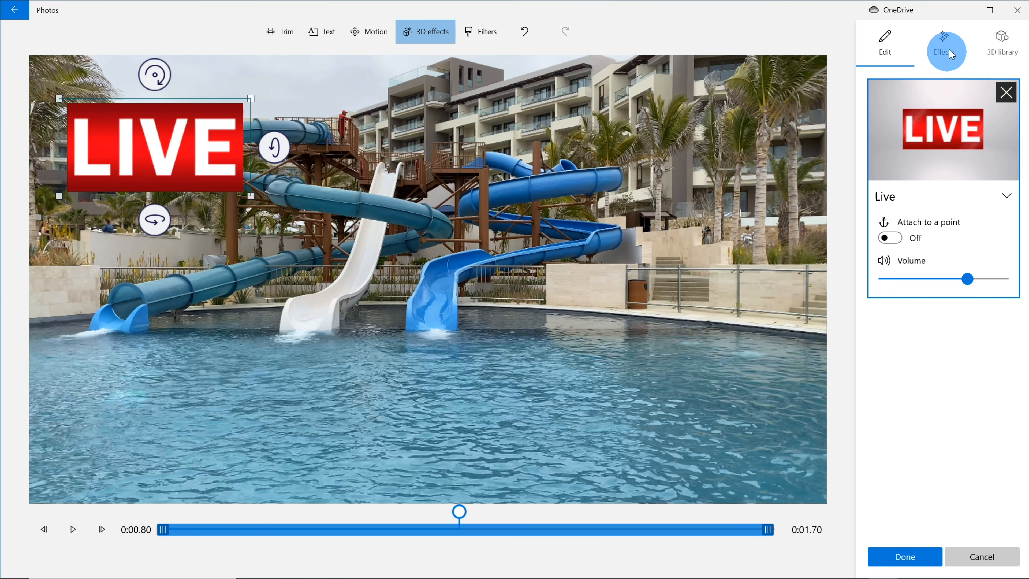
# Browse the categories of the 3D library for objects to add to the first water slide clip.
pyautogui.click(1005, 38)
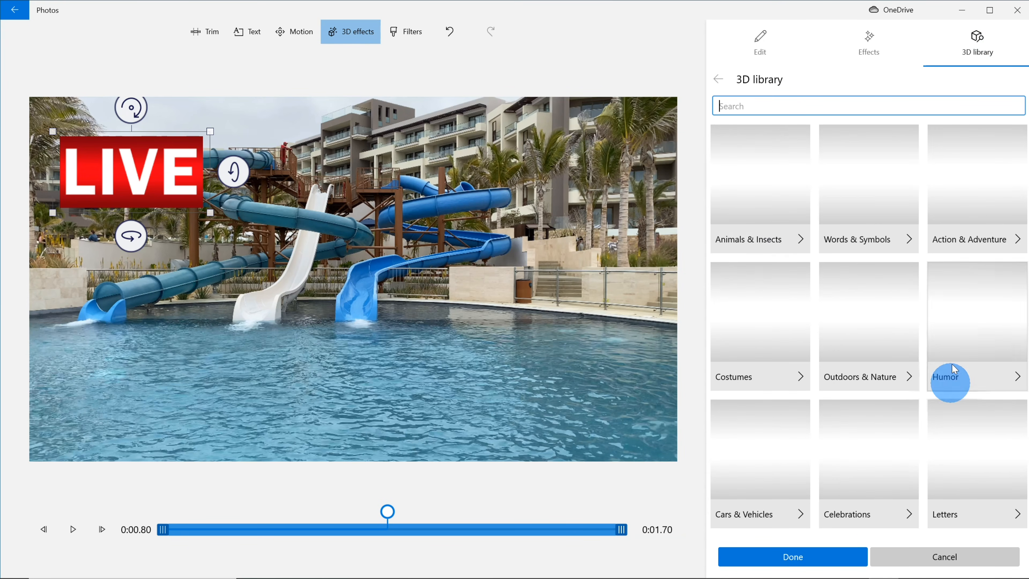
pyautogui.scroll(-5, 805, 249)
pyautogui.scroll(5, 807, 258)
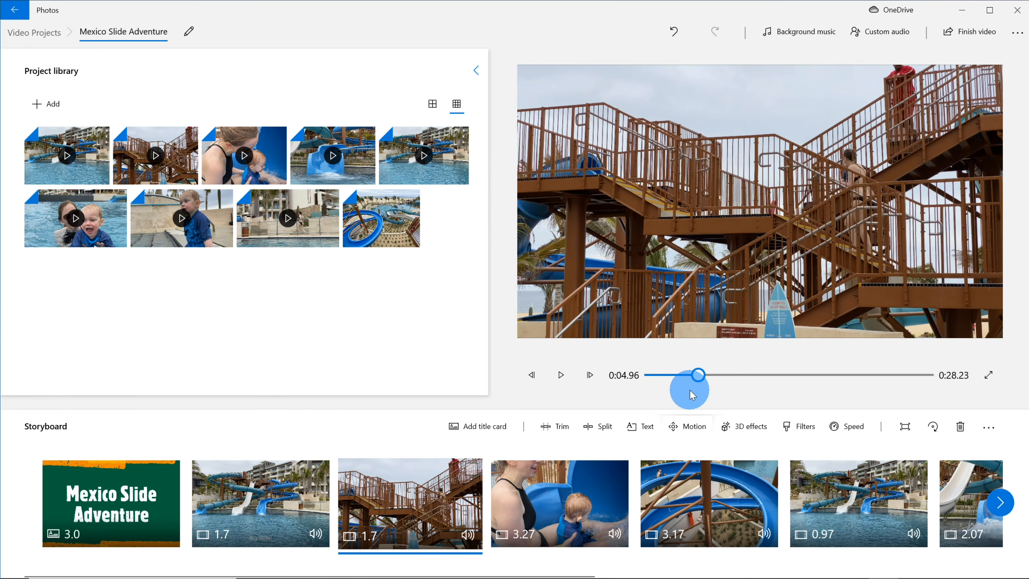
# Try the Classic, Adventure, Pearl and Energy filters on the staircase clip.
pyautogui.click(802, 432)
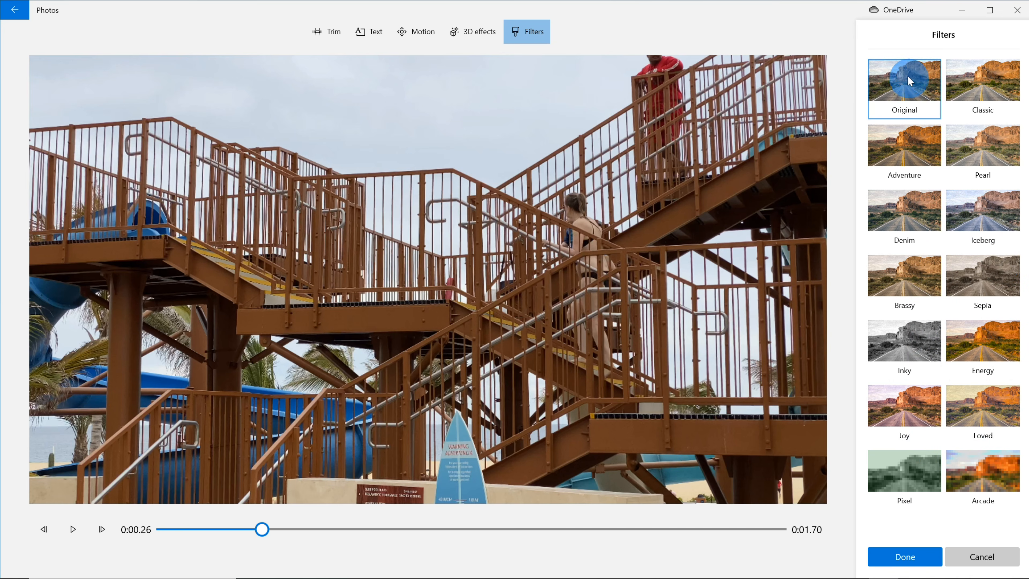
pyautogui.click(974, 77)
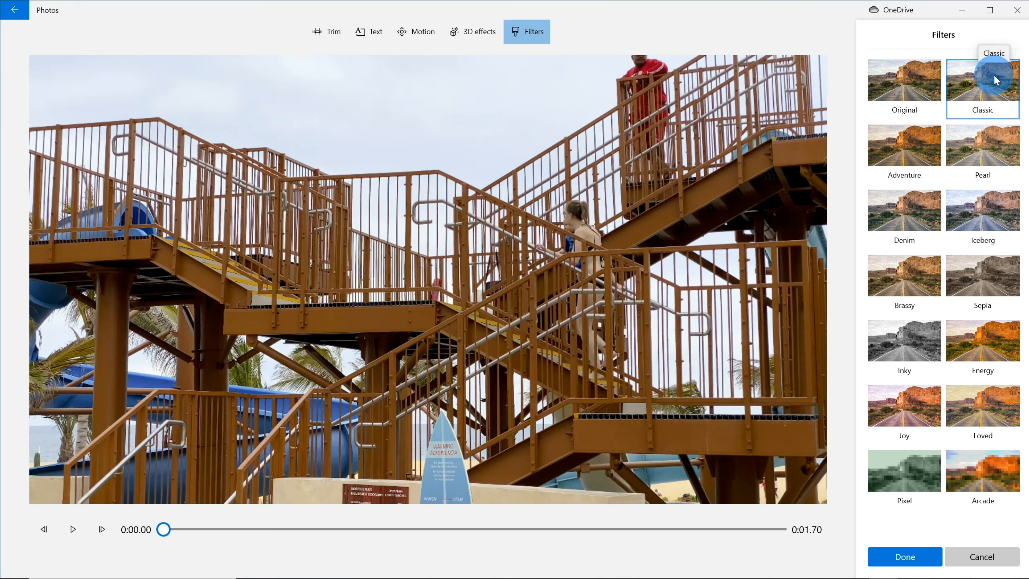
pyautogui.click(913, 158)
pyautogui.click(987, 152)
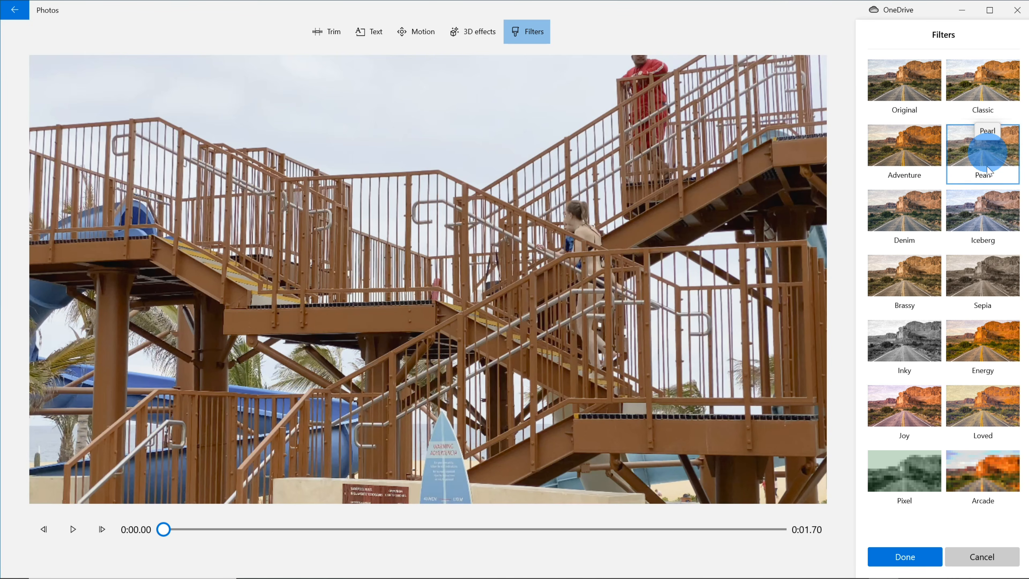
pyautogui.click(997, 328)
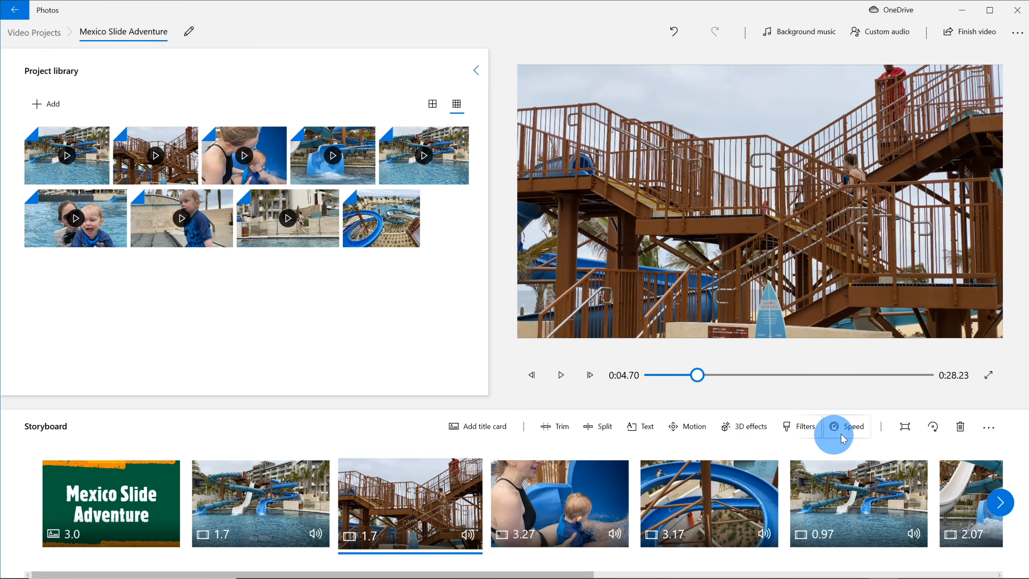
# Slow down the 2.07-second slide exit clip to a length of 2.6 seconds.
pyautogui.click(861, 435)
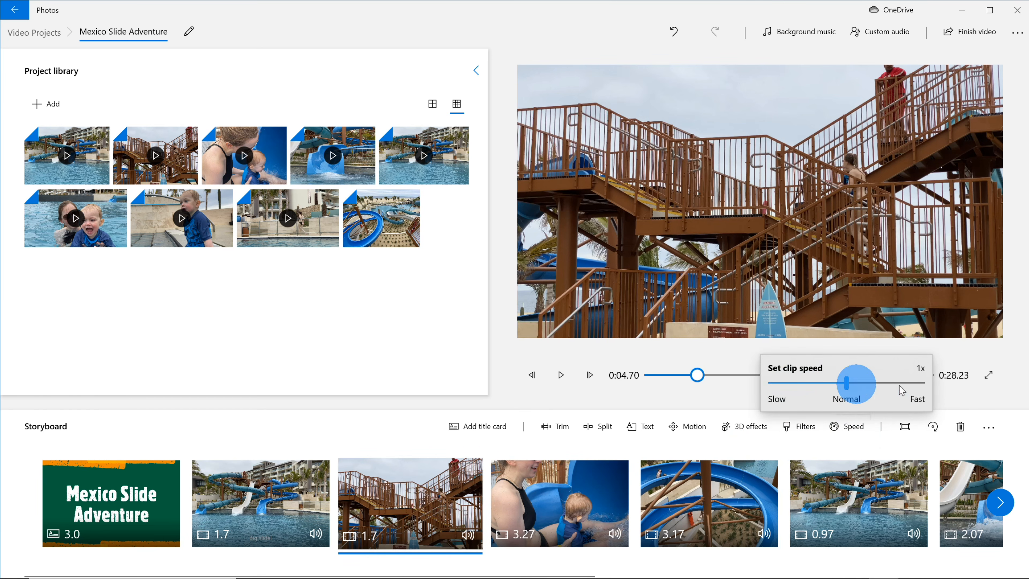
pyautogui.click(967, 399)
pyautogui.scroll(-3, 542, 510)
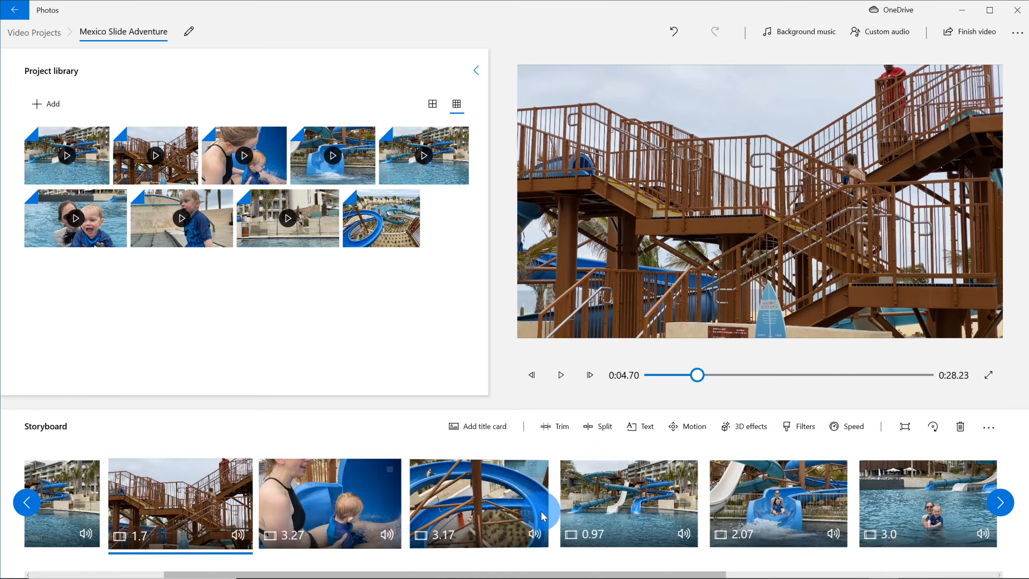
pyautogui.click(542, 514)
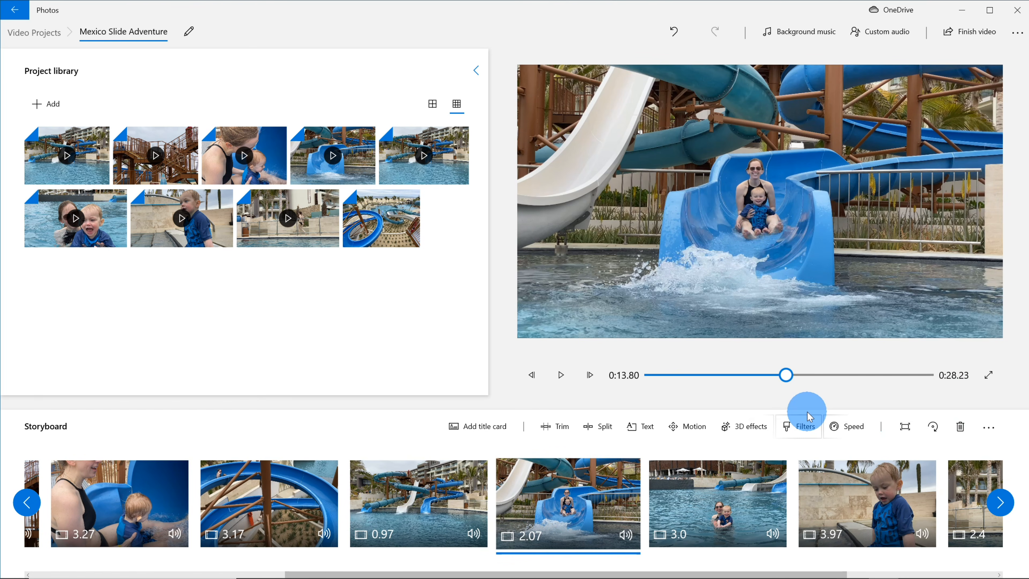
pyautogui.click(840, 422)
pyautogui.moveTo(844, 392); pyautogui.dragTo(838, 392)
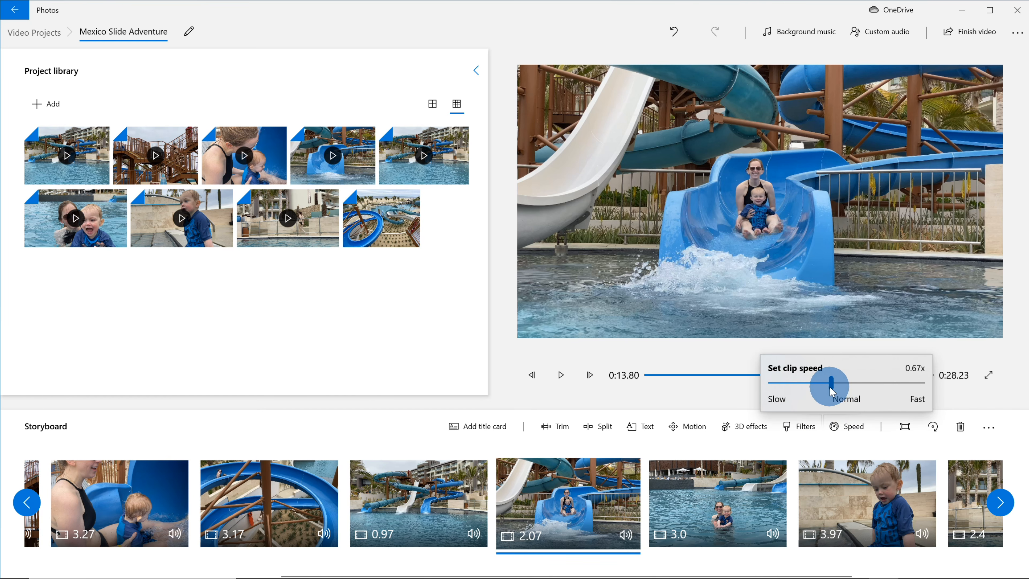
pyautogui.click(957, 396)
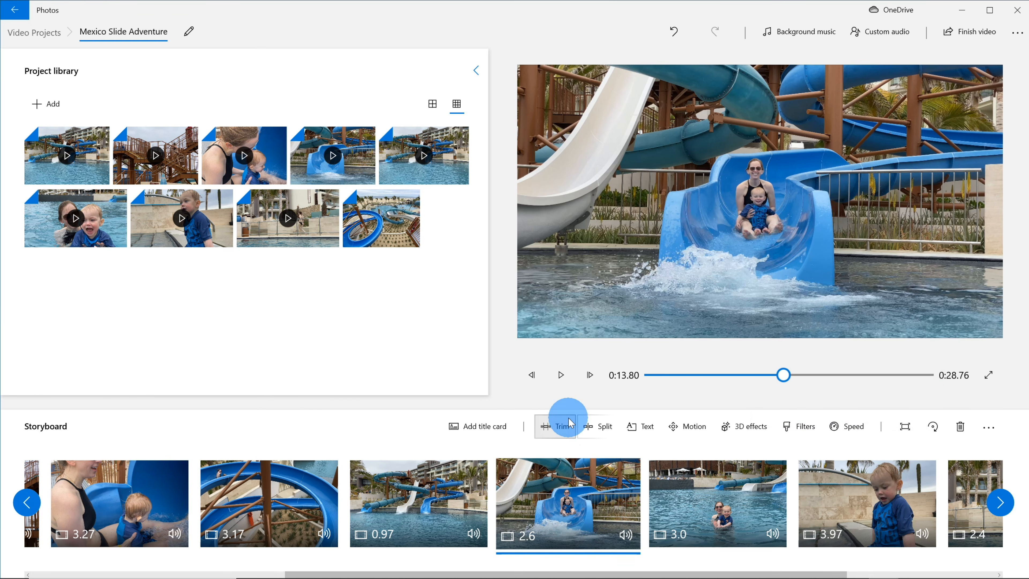
# Play back the slowed slide exit clip to check its speed.
pyautogui.press('space')
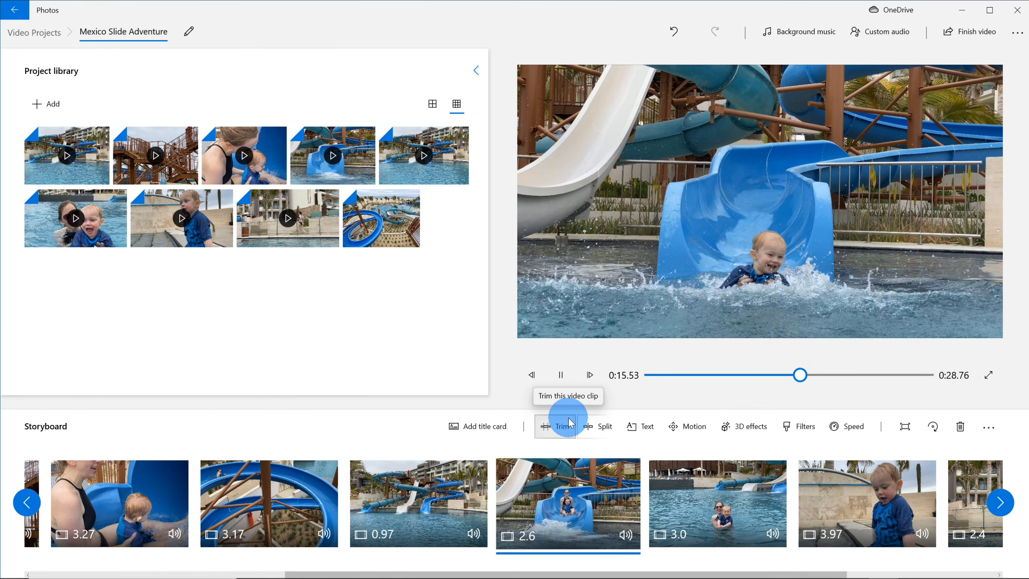
pyautogui.press('space')
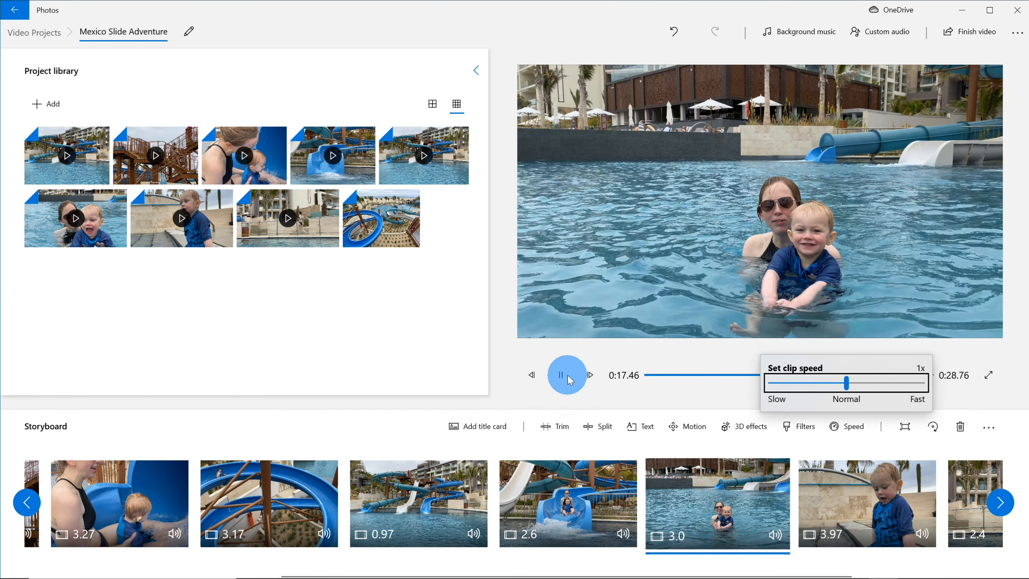
pyautogui.click(568, 375)
pyautogui.click(568, 375)
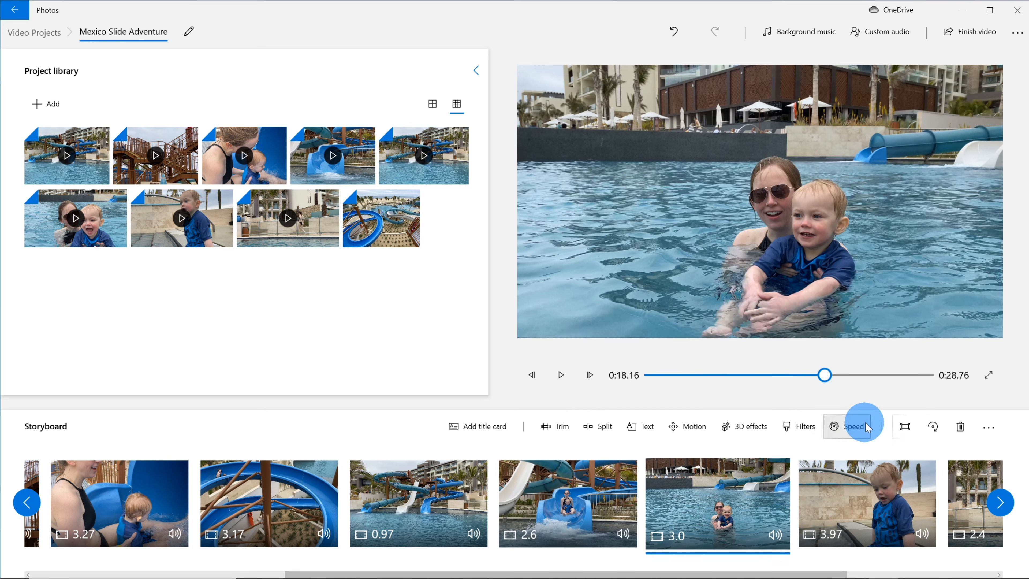
# Remove the black bars from the water park photo at the end of the storyboard.
pyautogui.click(907, 436)
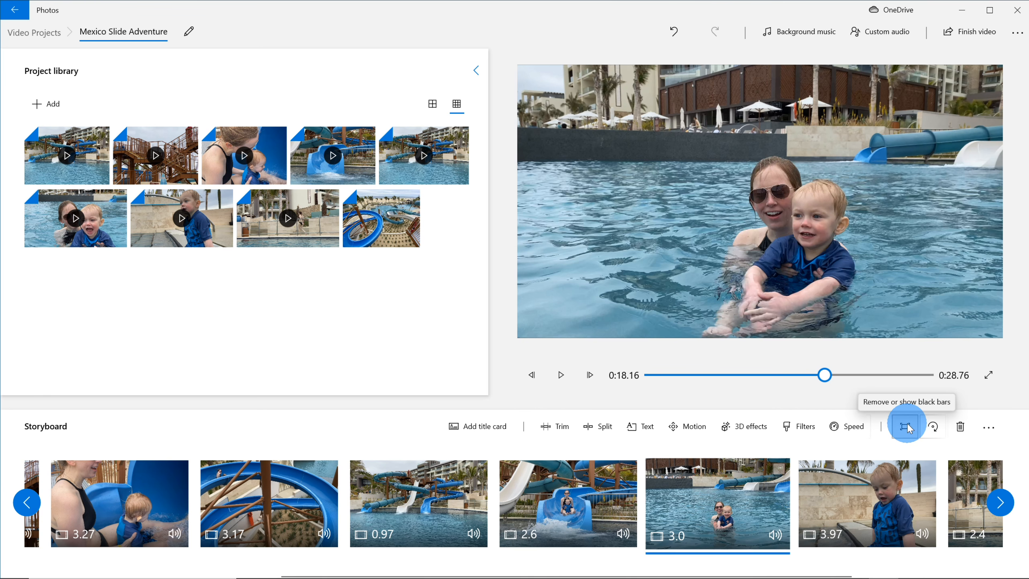
pyautogui.scroll(-3, 744, 478)
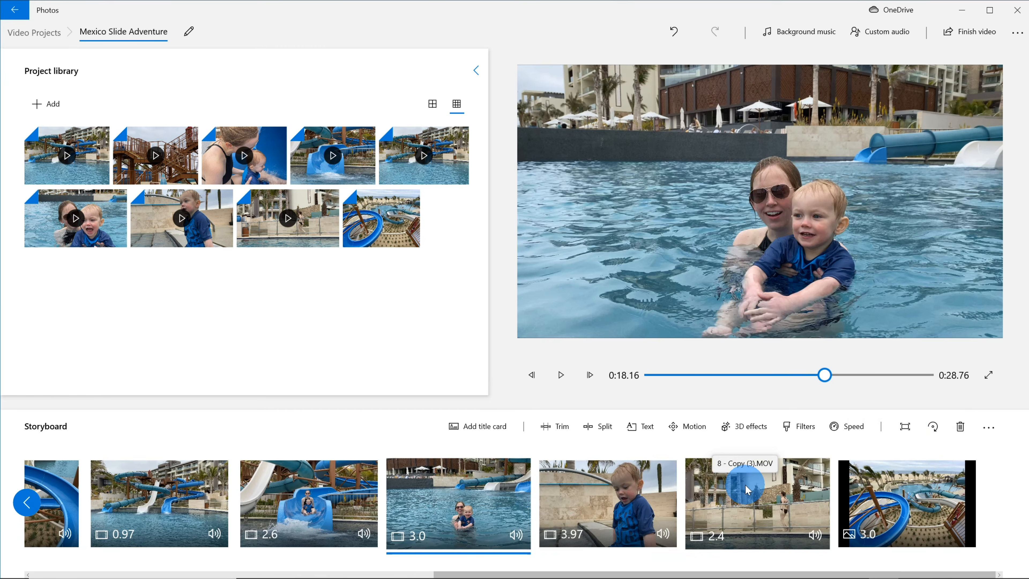
pyautogui.click(927, 506)
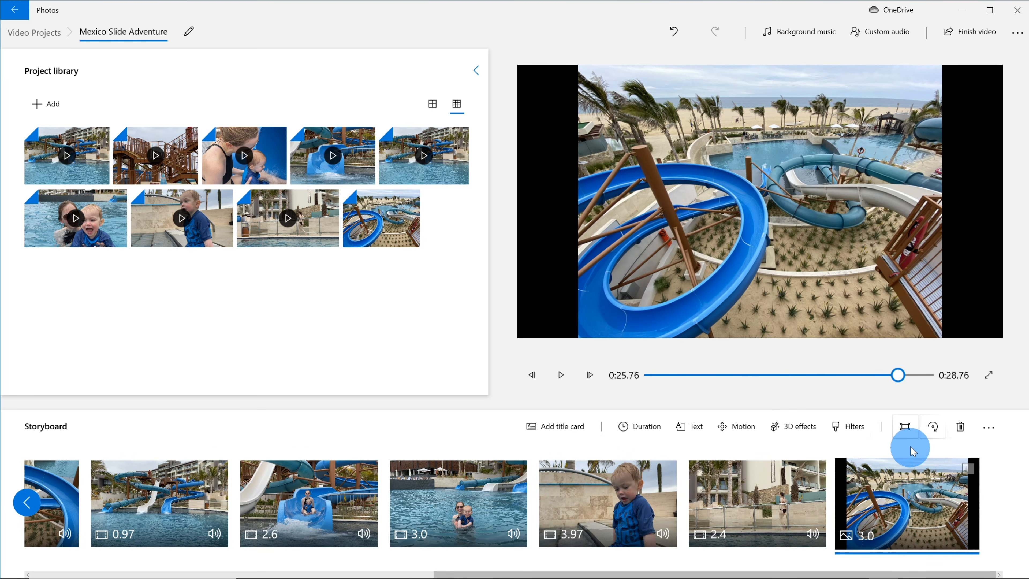
pyautogui.click(906, 428)
pyautogui.click(916, 381)
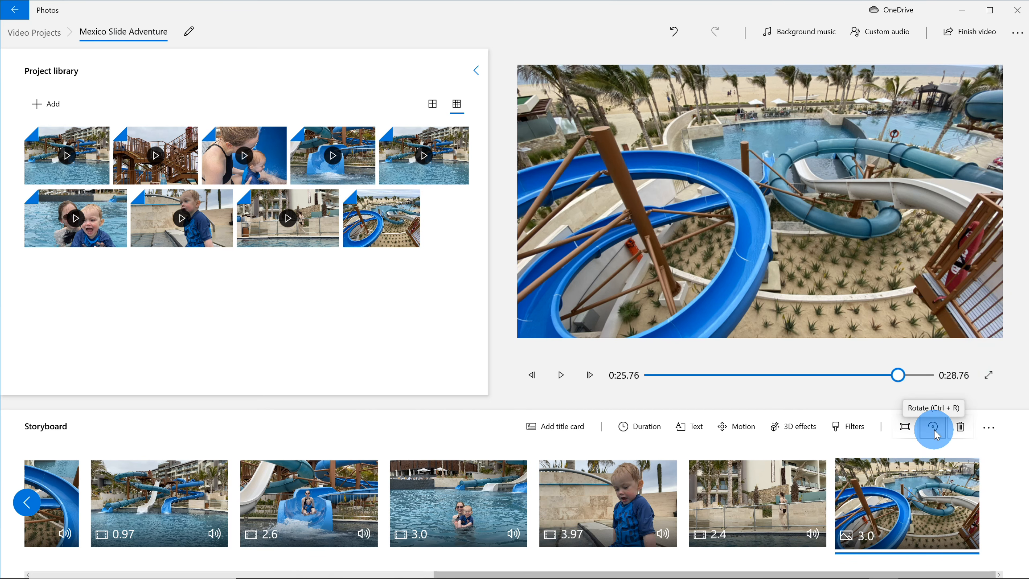
# Rotate the 2.4-second poolside walkway clip four times through a full turn.
pyautogui.click(733, 497)
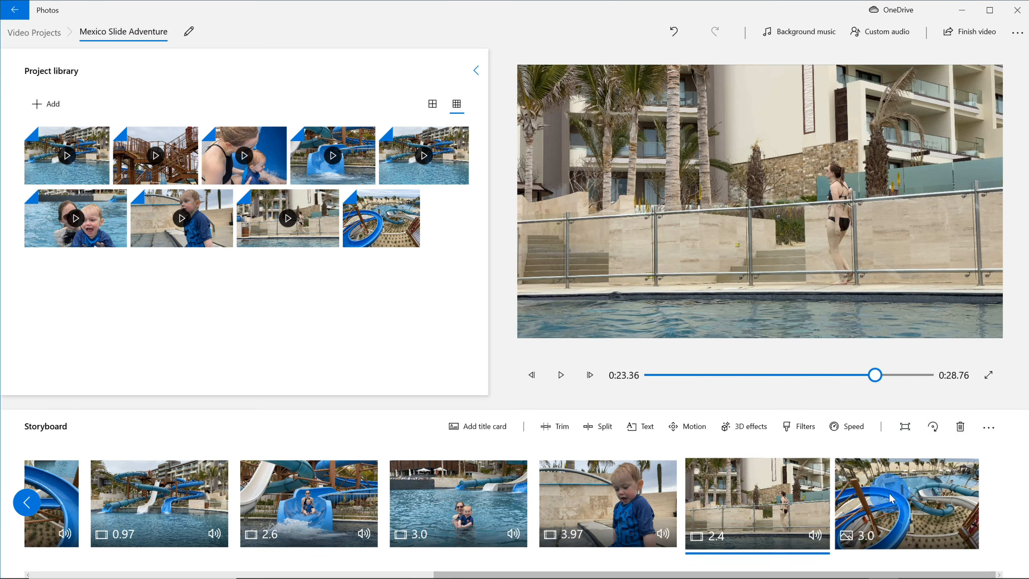
pyautogui.click(936, 426)
pyautogui.click(936, 427)
pyautogui.click(936, 427)
pyautogui.click(936, 426)
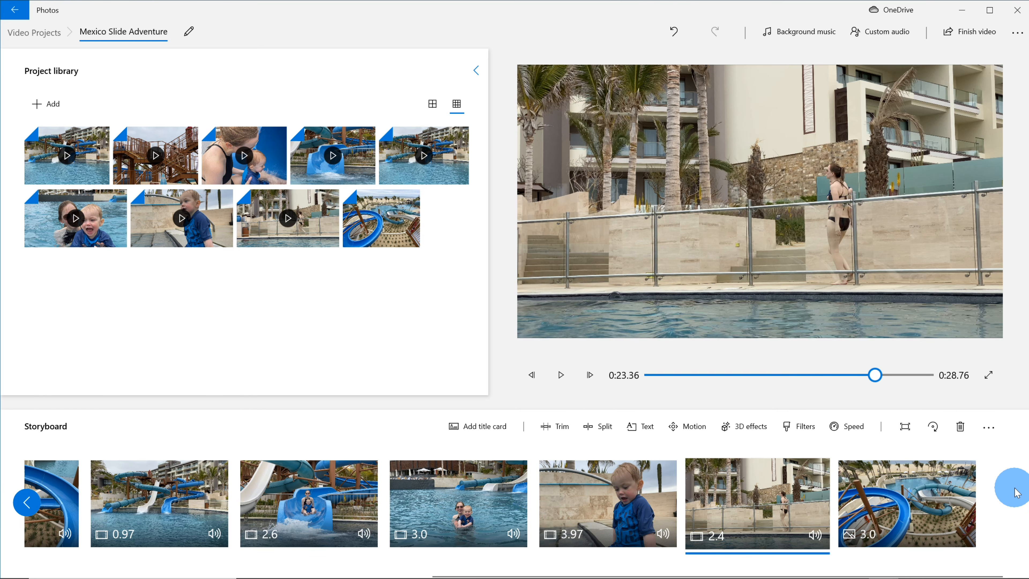
# Cut the 2.4-second poolside walkway clip and paste it back after the 3.97-second clip of the boy.
pyautogui.rightClick(759, 493)
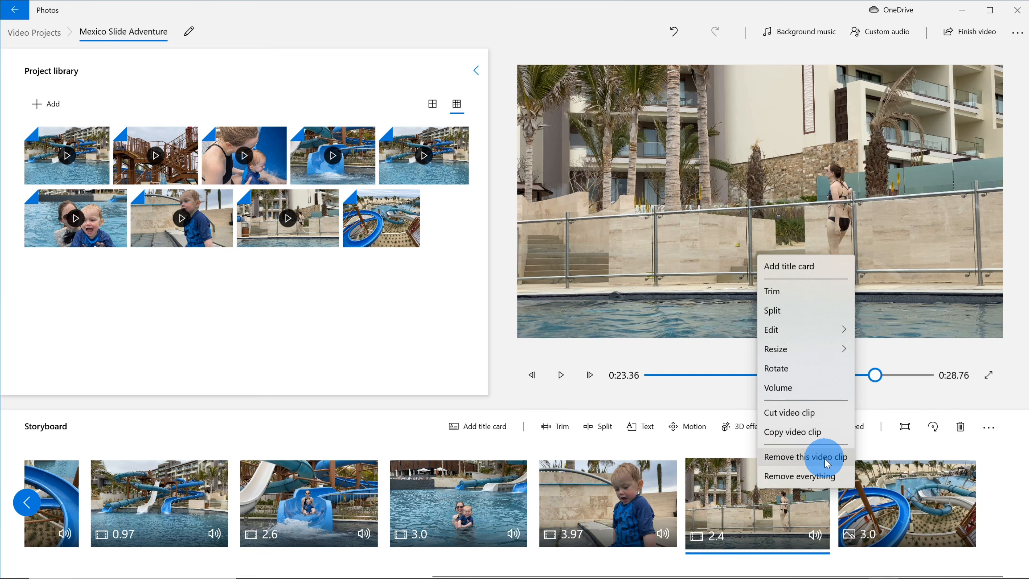
pyautogui.click(807, 414)
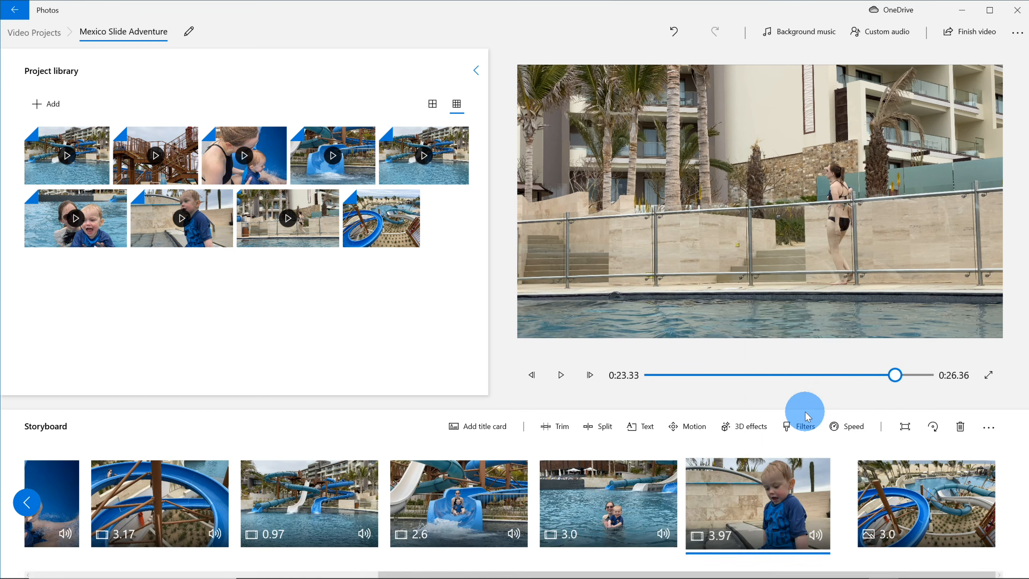
pyautogui.click(833, 479)
pyautogui.rightClick(832, 479)
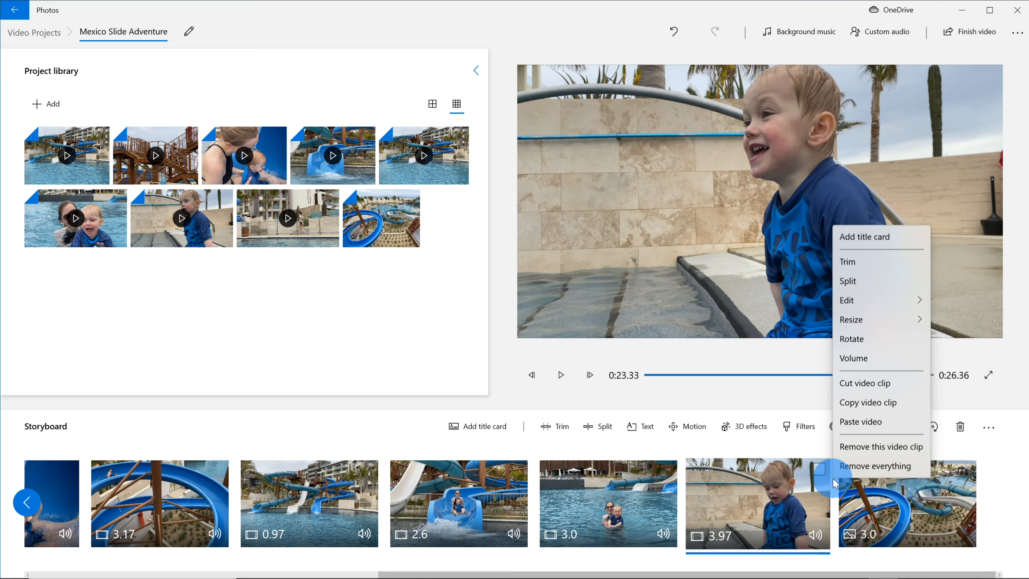
pyautogui.click(865, 424)
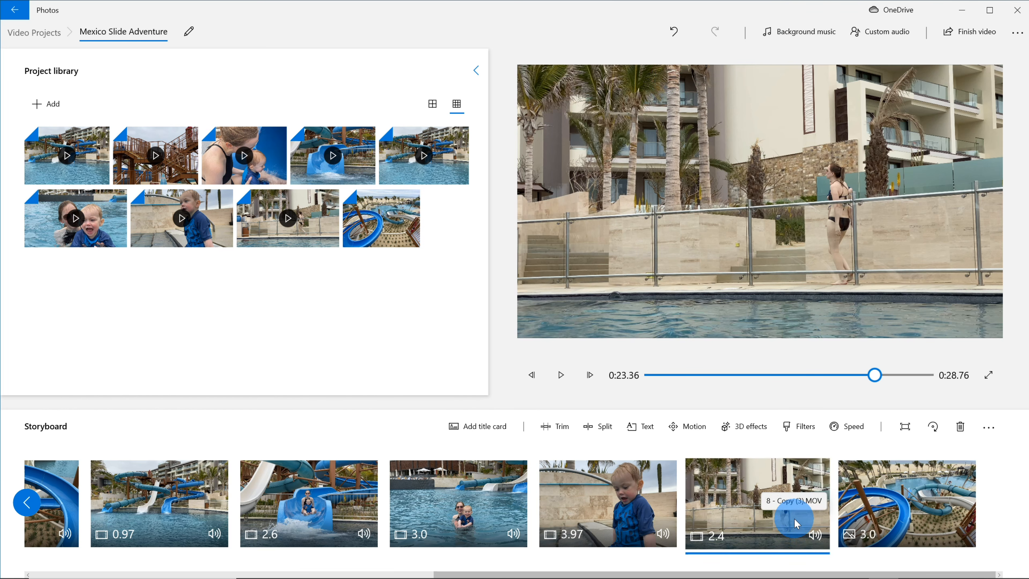
# Review the duration options of the closing water park photo and play it back.
pyautogui.click(861, 492)
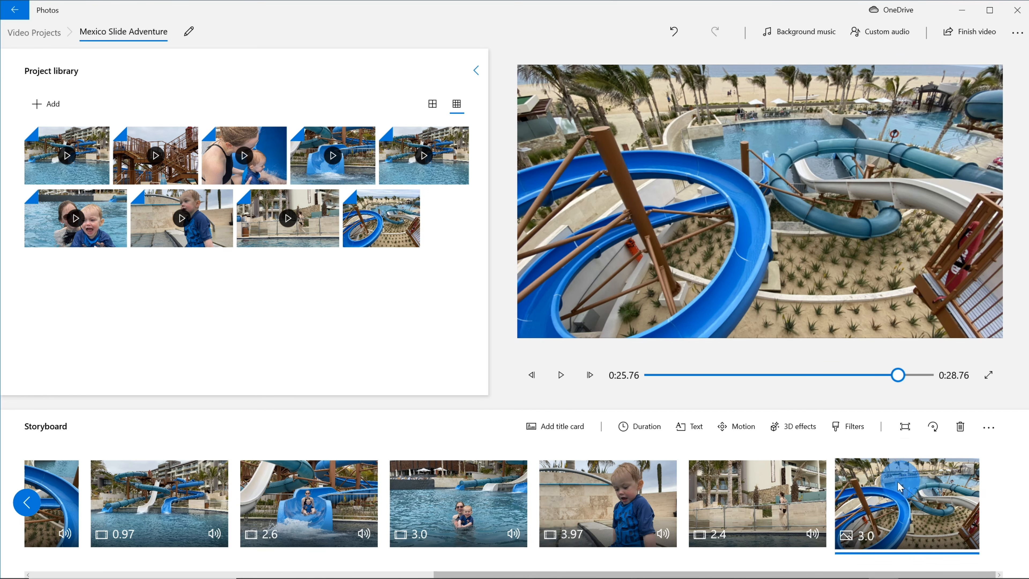
pyautogui.click(866, 541)
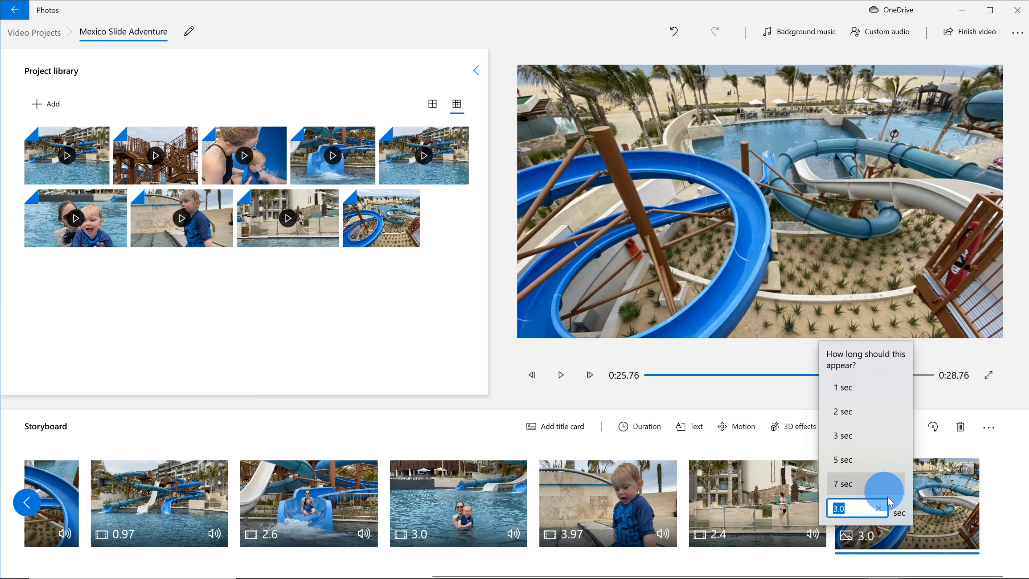
pyautogui.click(947, 536)
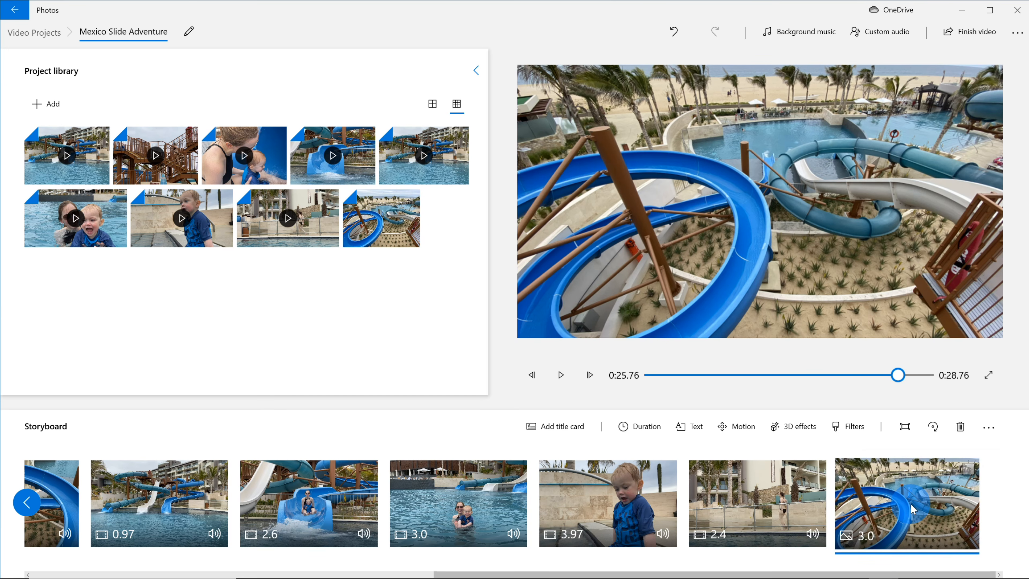
pyautogui.press('space')
pyautogui.click(868, 286)
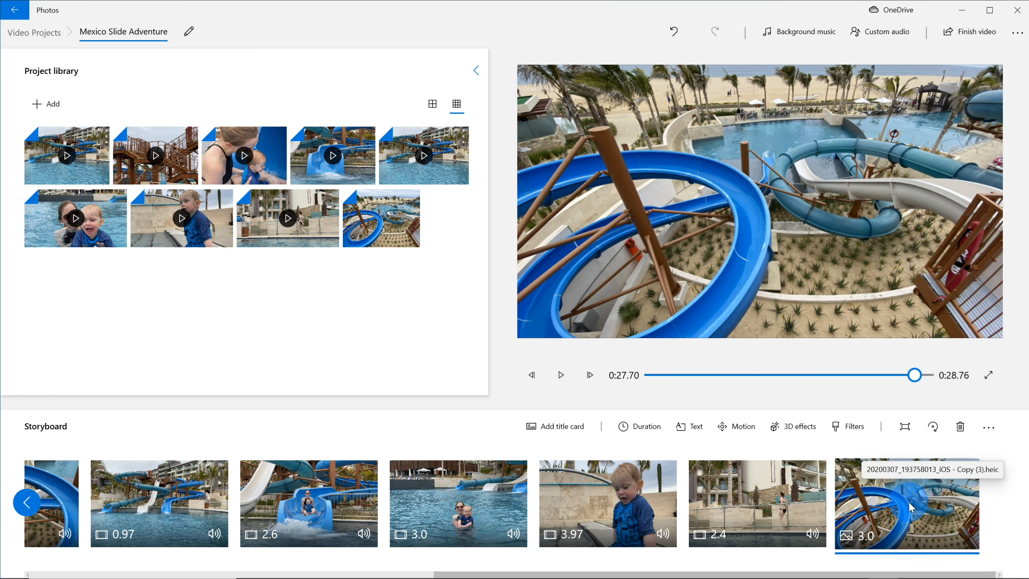
# Apply the Zoom out center motion to the closing water park photo and preview the effect.
pyautogui.click(733, 432)
pyautogui.click(738, 429)
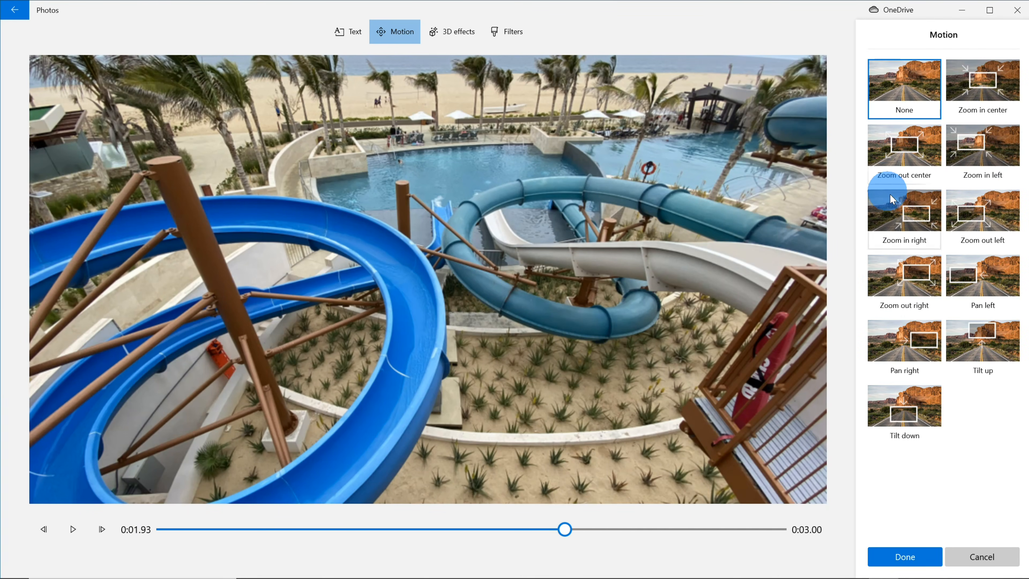
pyautogui.click(889, 156)
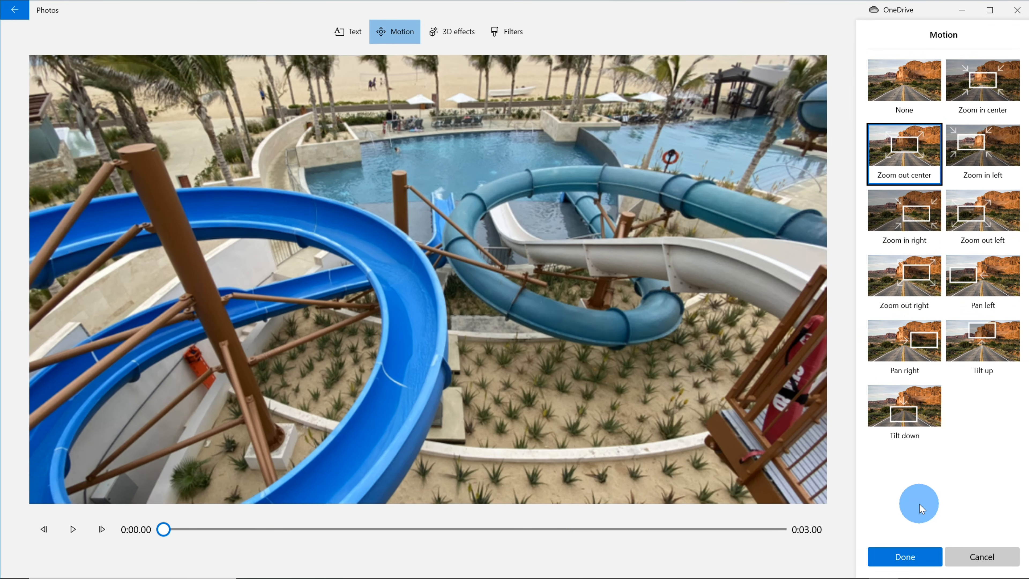
pyautogui.click(68, 532)
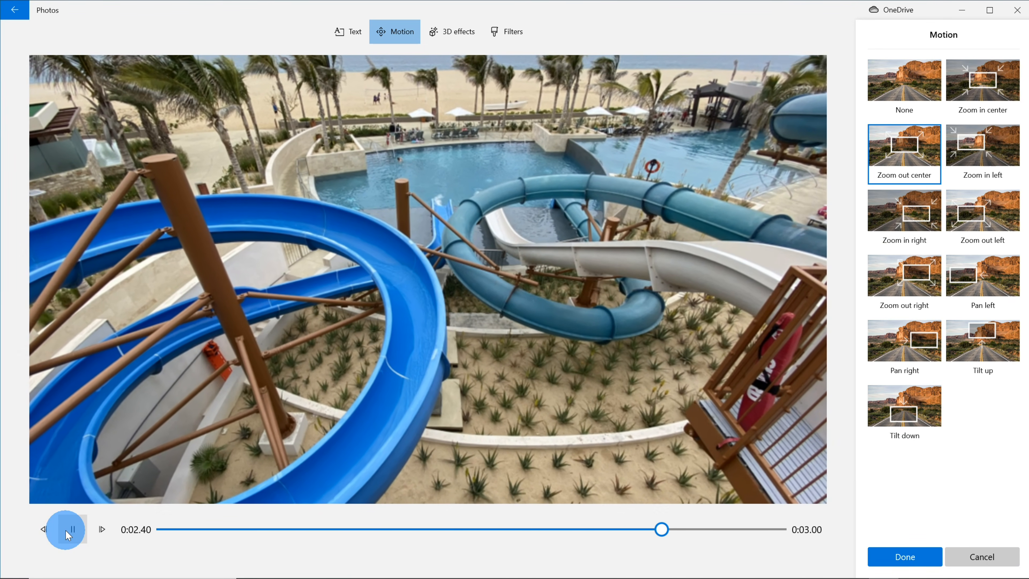
pyautogui.click(904, 557)
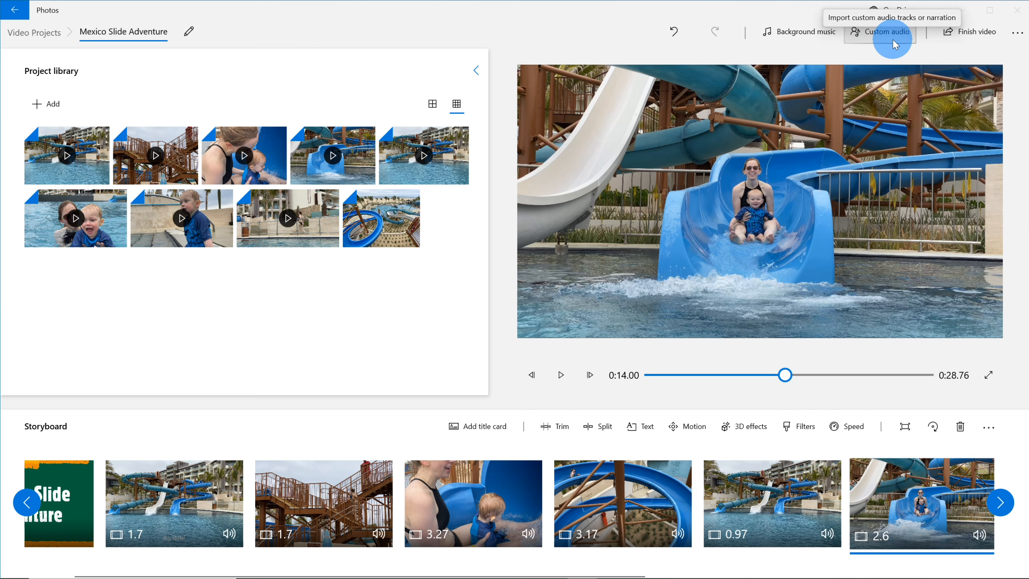
# Preview the Come with Me background track, browse the music list and leave without applying any track.
pyautogui.click(809, 41)
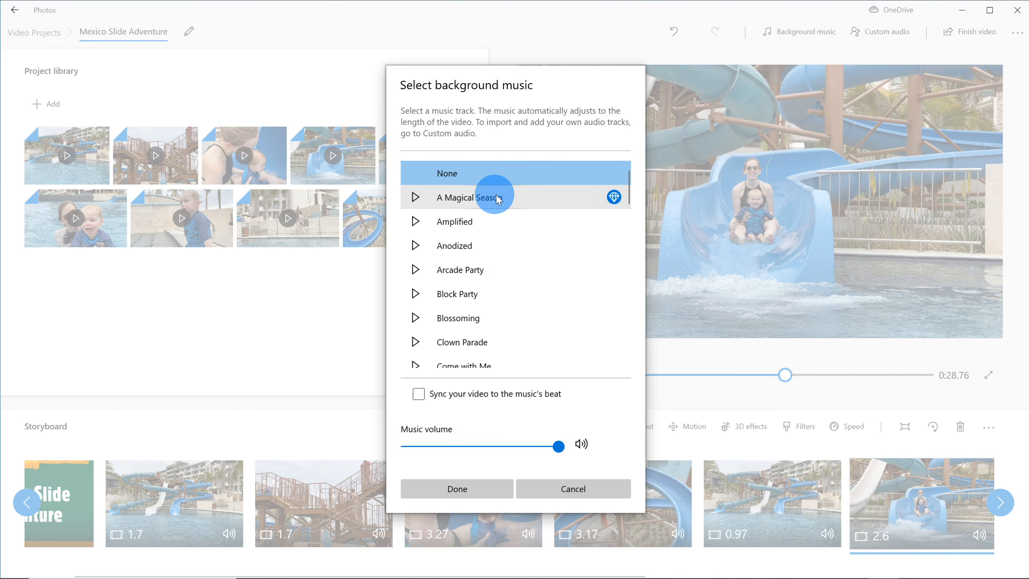
pyautogui.scroll(-2, 489, 188)
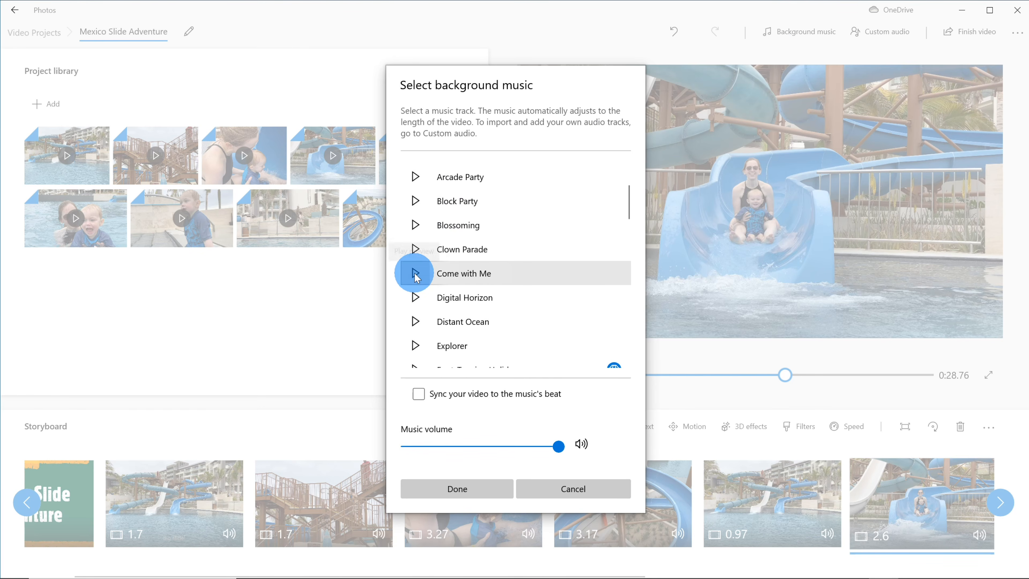
pyautogui.click(416, 274)
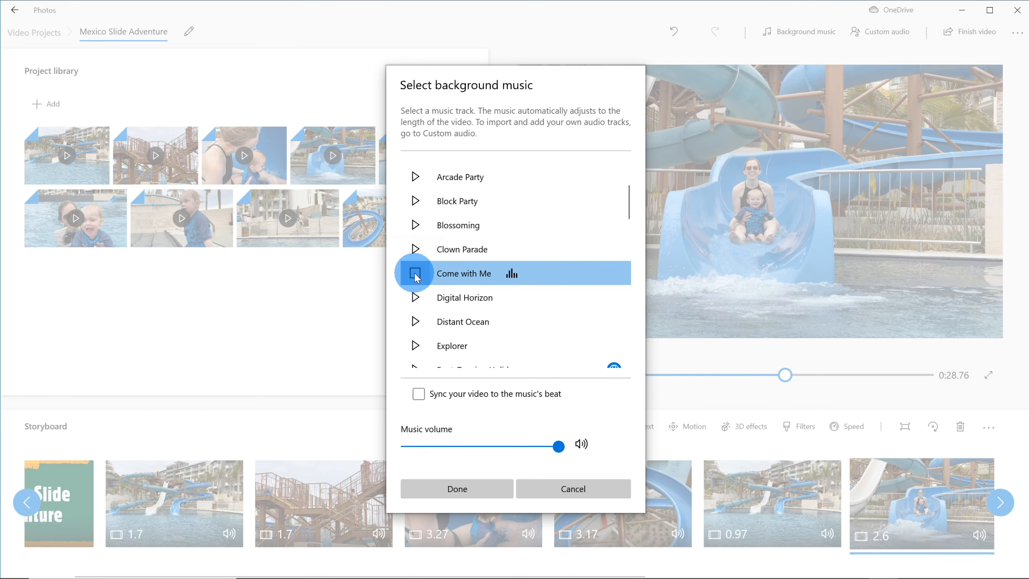
pyautogui.click(415, 274)
pyautogui.scroll(2, 429, 272)
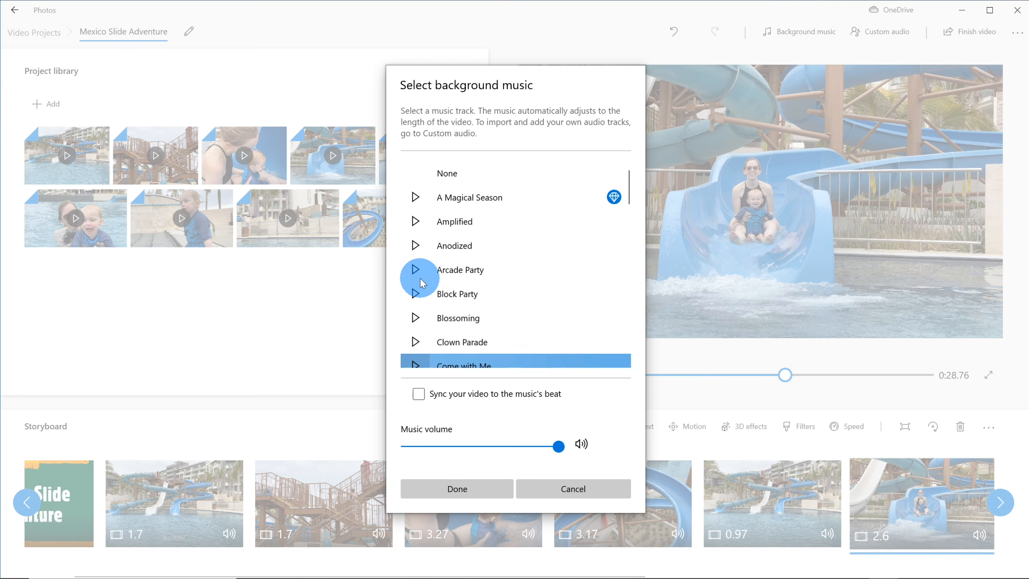
pyautogui.click(614, 197)
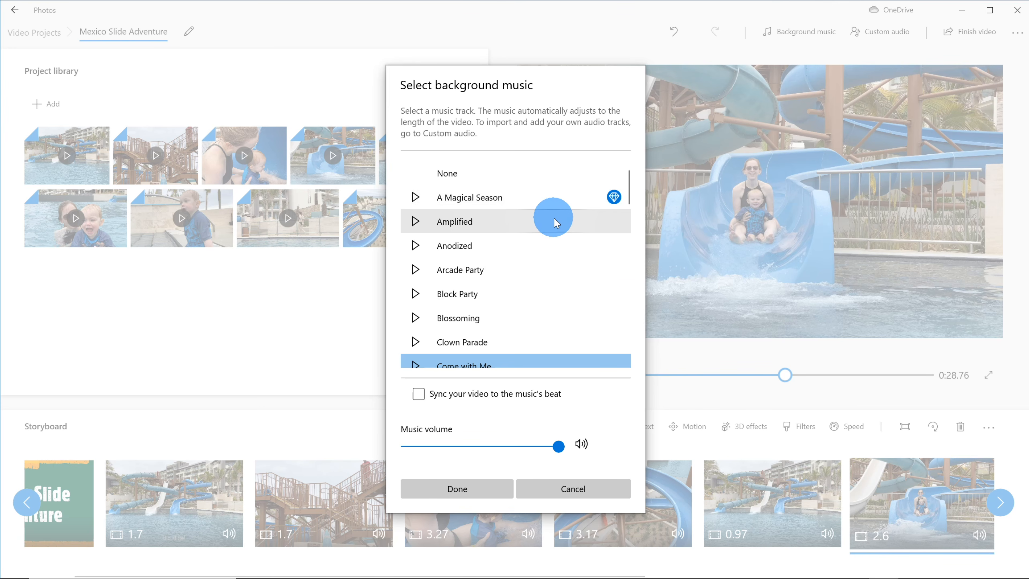
pyautogui.scroll(-10, 554, 221)
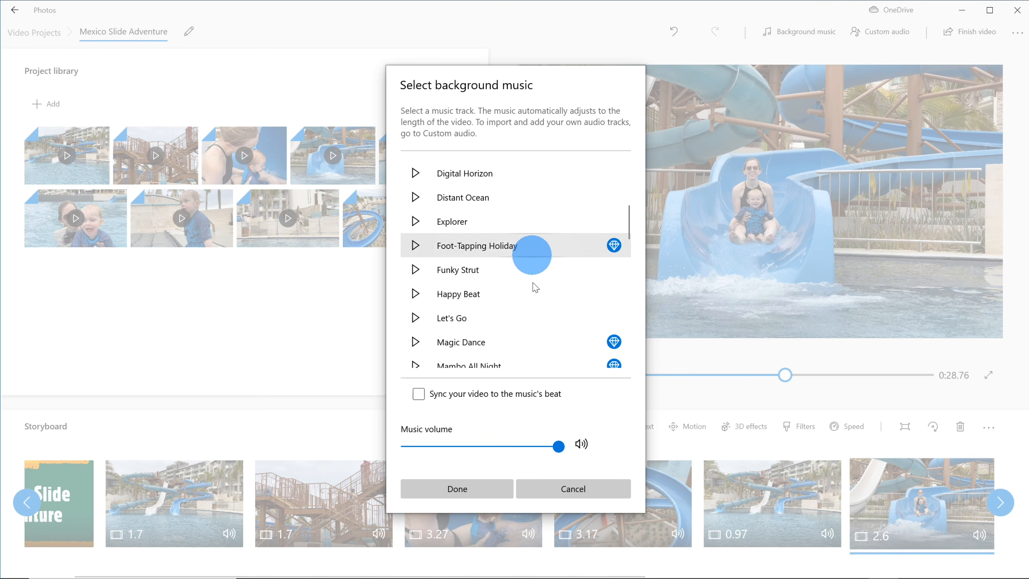
pyautogui.scroll(10, 537, 294)
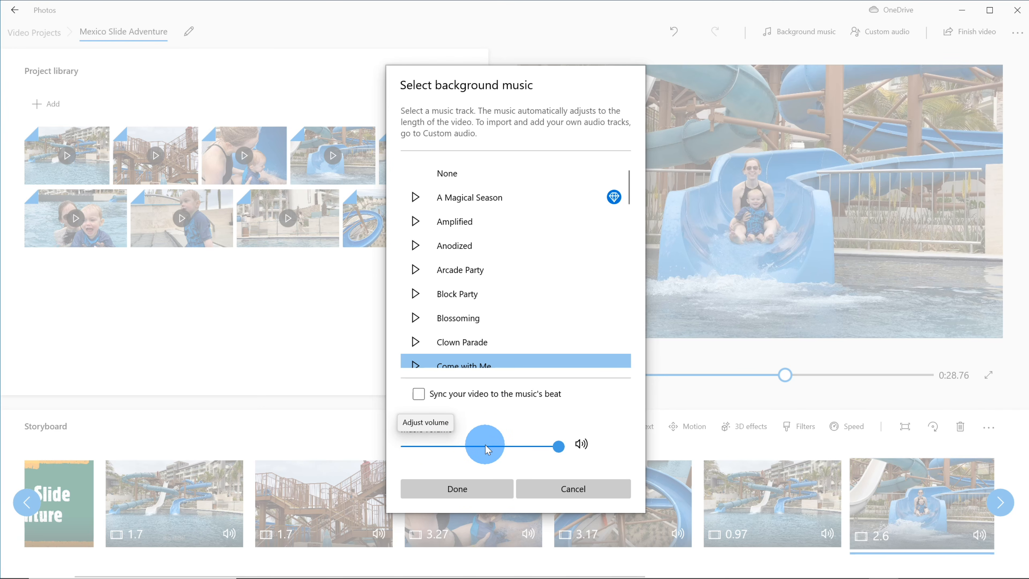
pyautogui.click(571, 487)
# Add the End_of_Summer file from the Video Editing folder as custom audio.
pyautogui.click(880, 34)
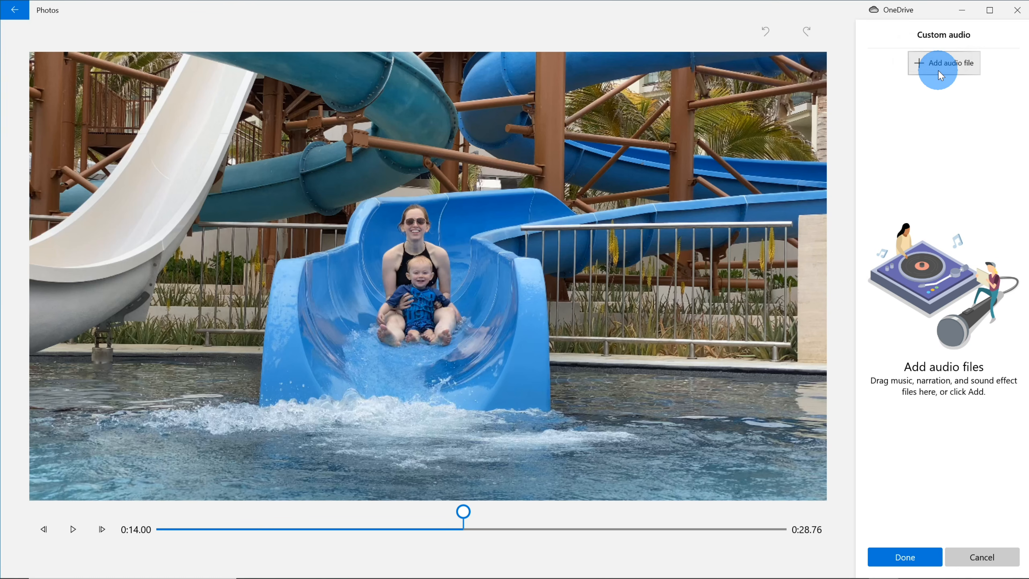
pyautogui.click(938, 70)
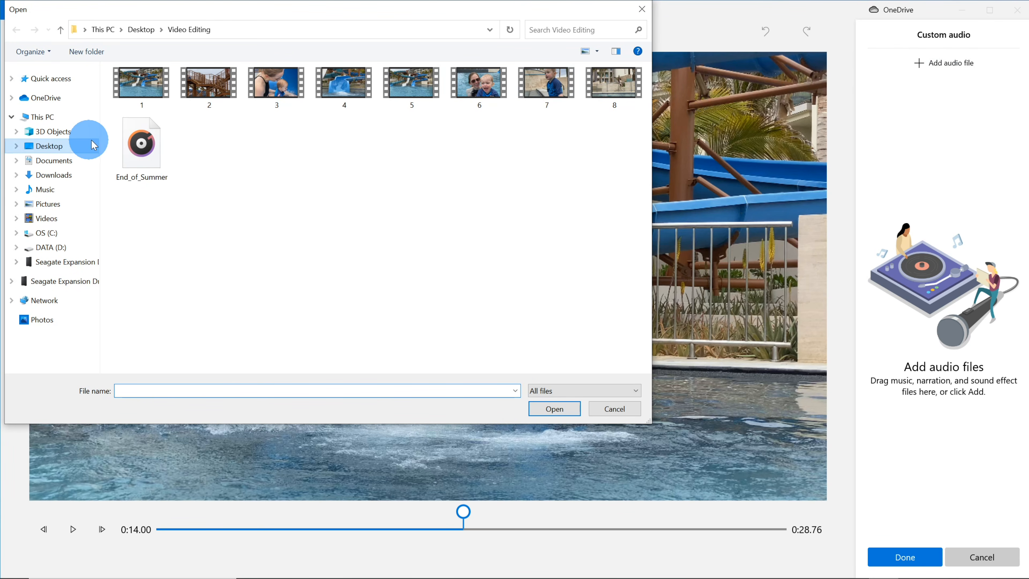
pyautogui.click(144, 149)
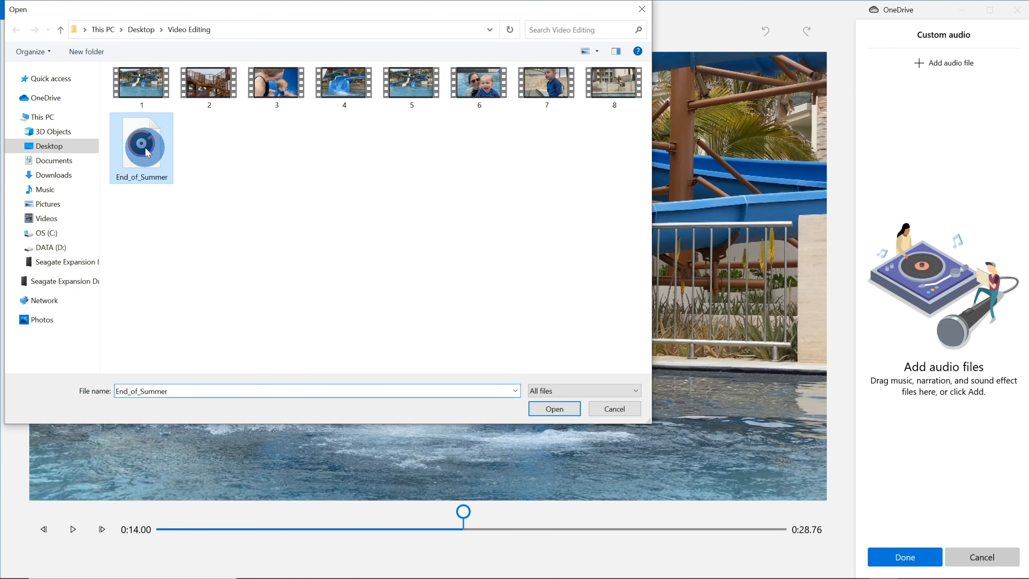
pyautogui.click(558, 408)
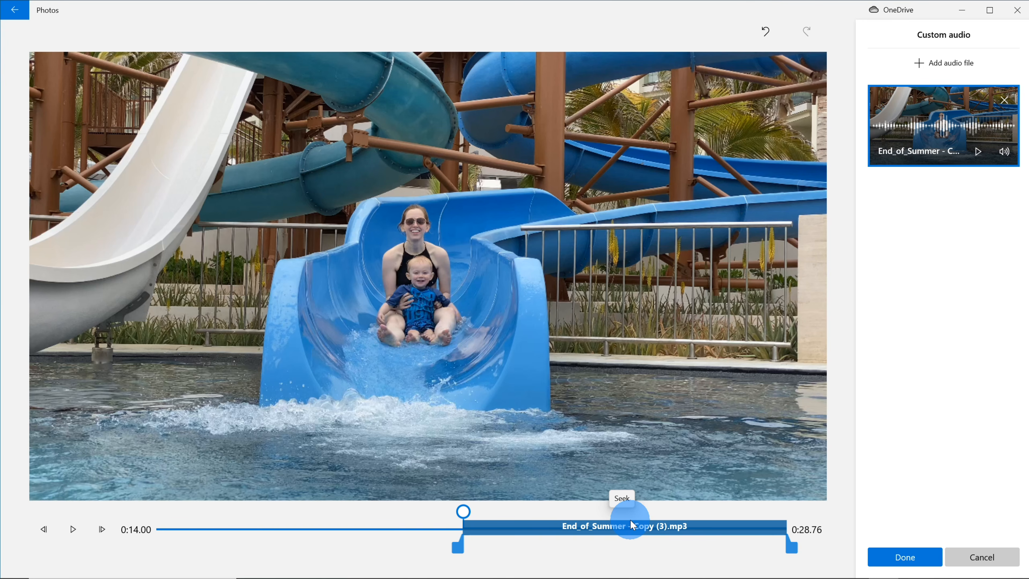
# Move the End_of_Summer audio to the start of the video, extend it to the video's full length and apply it.
pyautogui.moveTo(646, 527); pyautogui.dragTo(318, 533)
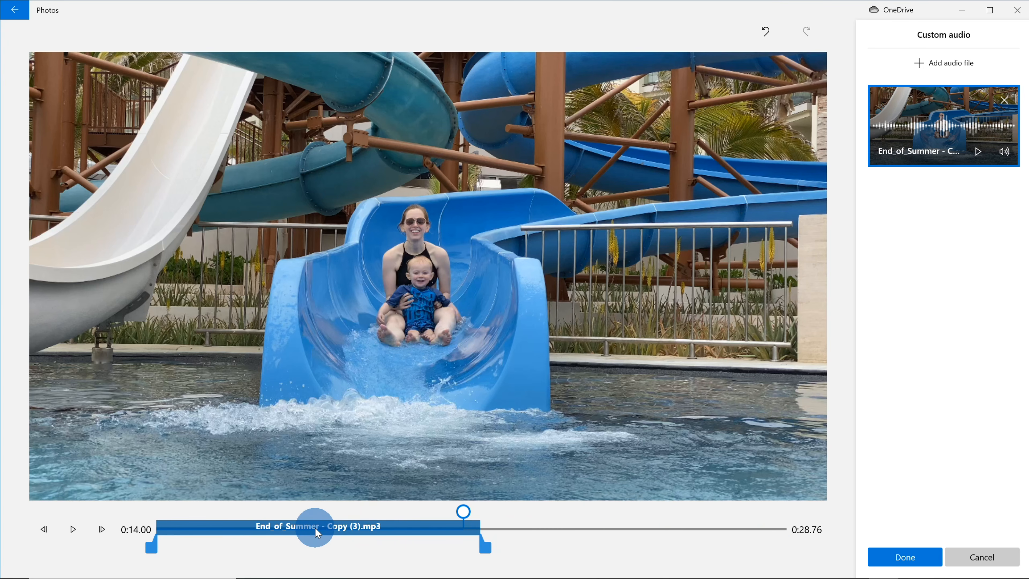
pyautogui.moveTo(485, 545); pyautogui.dragTo(842, 543)
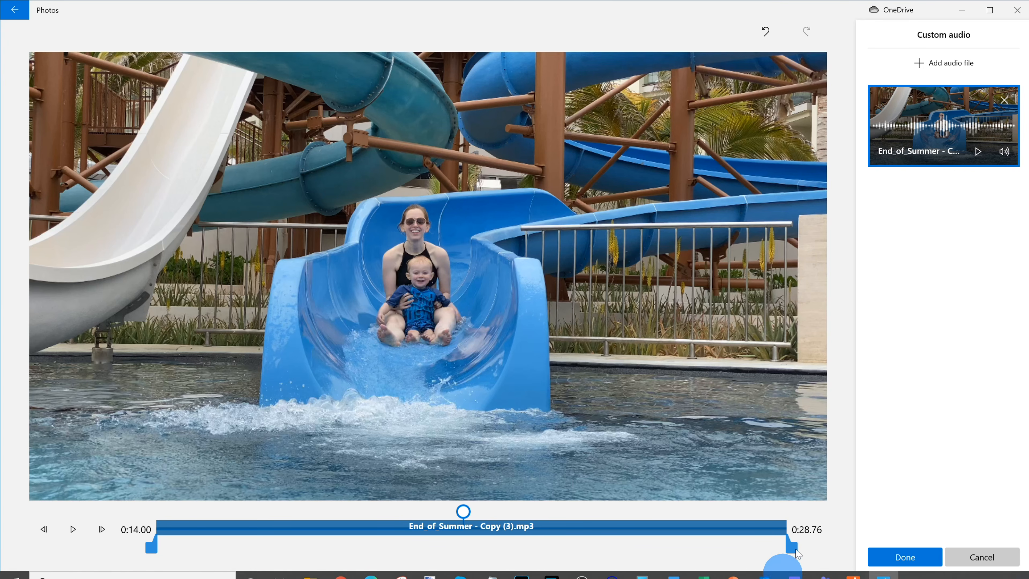
pyautogui.moveTo(791, 548); pyautogui.dragTo(542, 547)
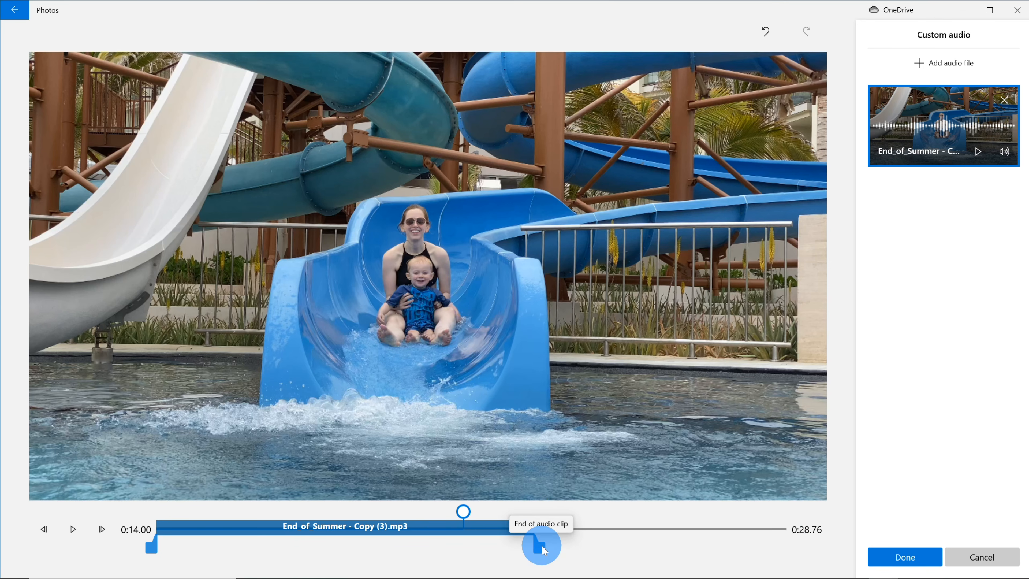
pyautogui.moveTo(543, 550); pyautogui.dragTo(928, 444)
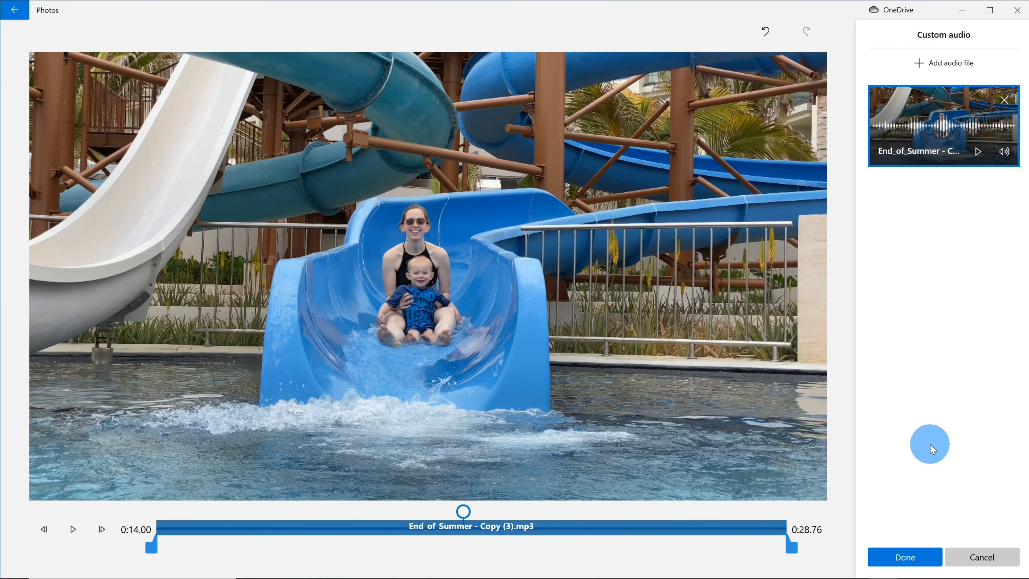
pyautogui.click(928, 561)
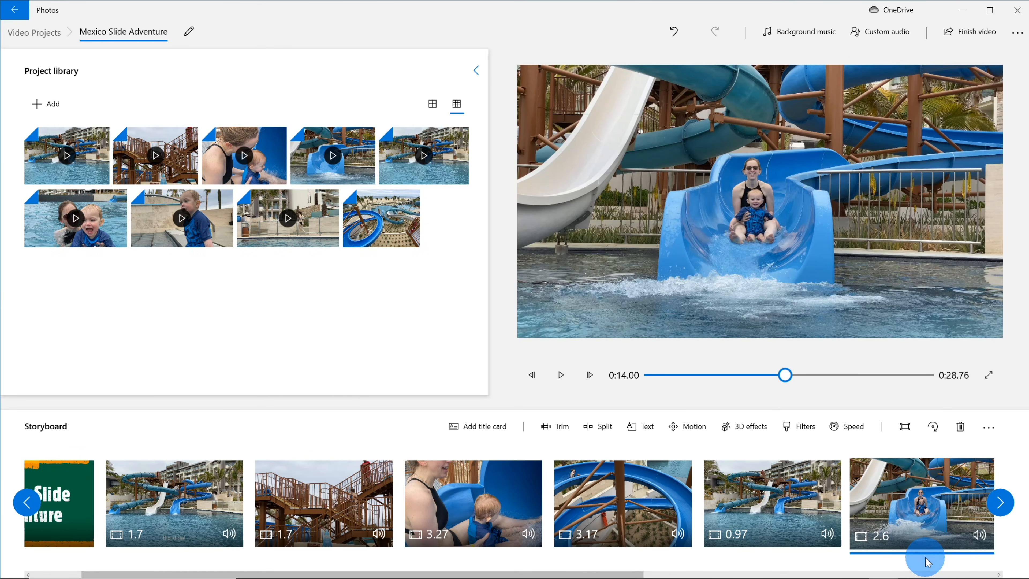
# Play the project from the beginning to check the custom audio, and pause it in the 3.27-second clip.
pyautogui.click(531, 375)
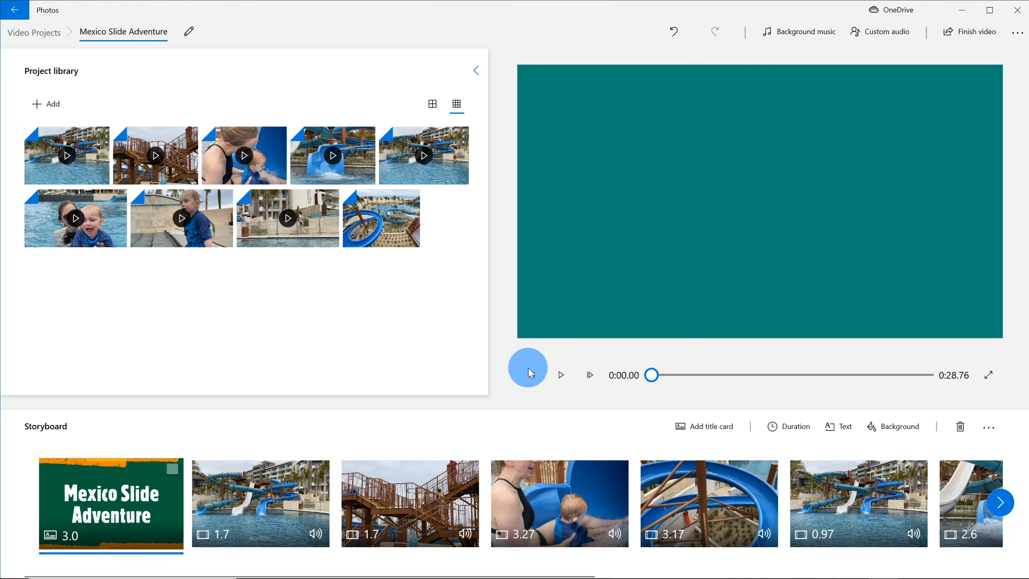
pyautogui.click(560, 375)
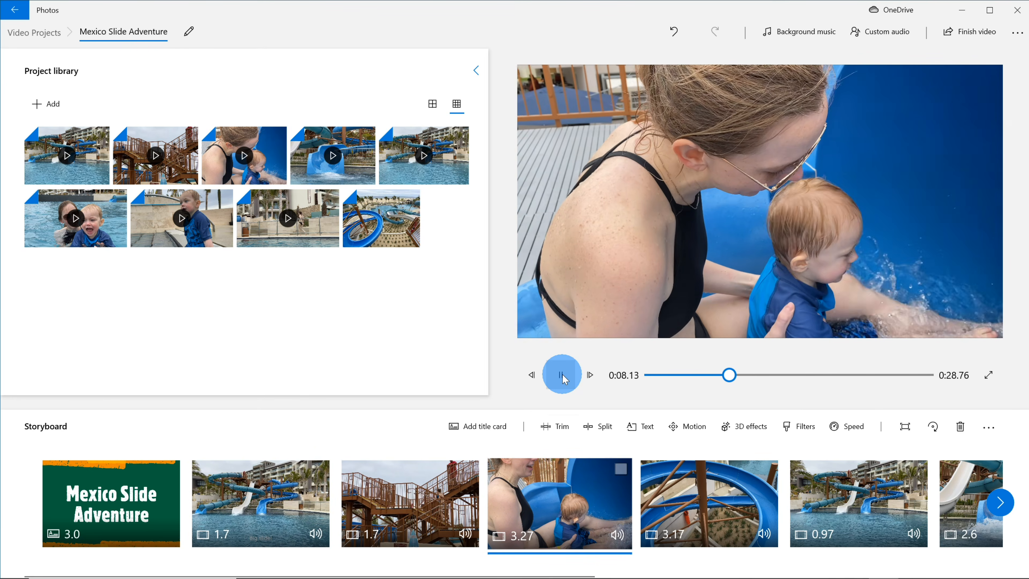
pyautogui.click(562, 375)
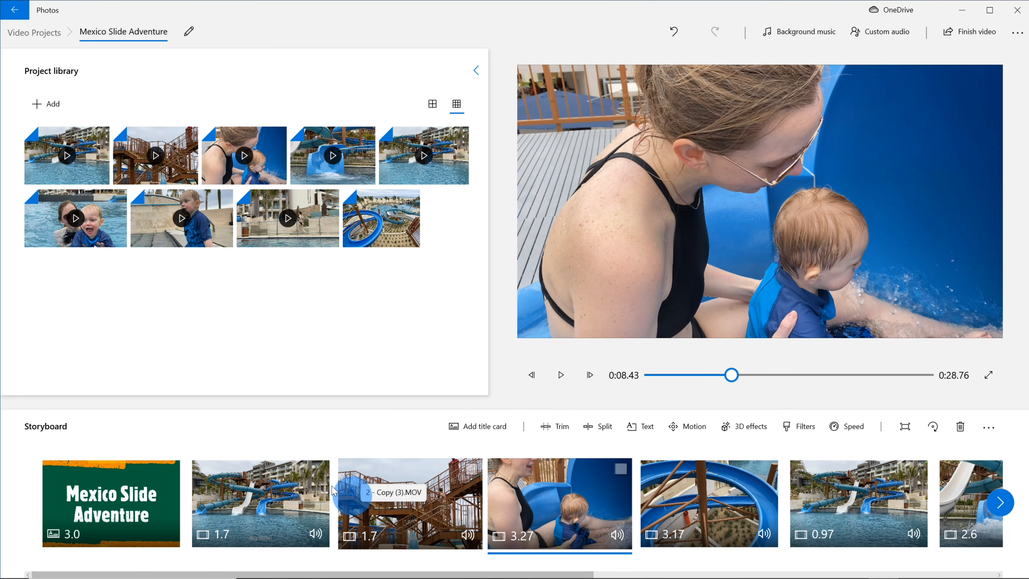
# Examine the volume control of the 1.7-second "Big slide!" clip at full volume, and select the 3.27-second clip.
pyautogui.click(318, 539)
pyautogui.moveTo(319, 470); pyautogui.dragTo(323, 433)
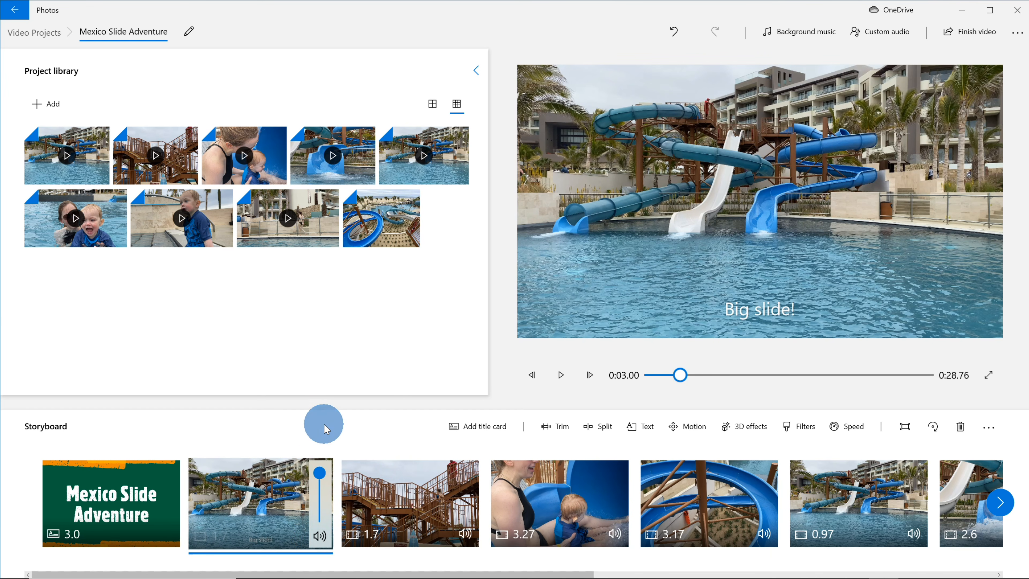
pyautogui.click(326, 429)
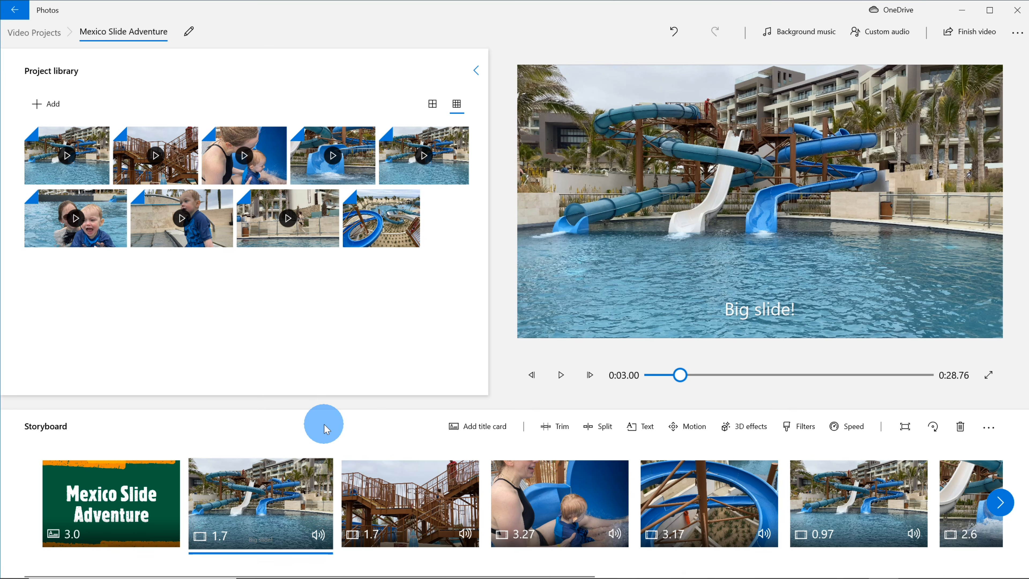
pyautogui.click(550, 515)
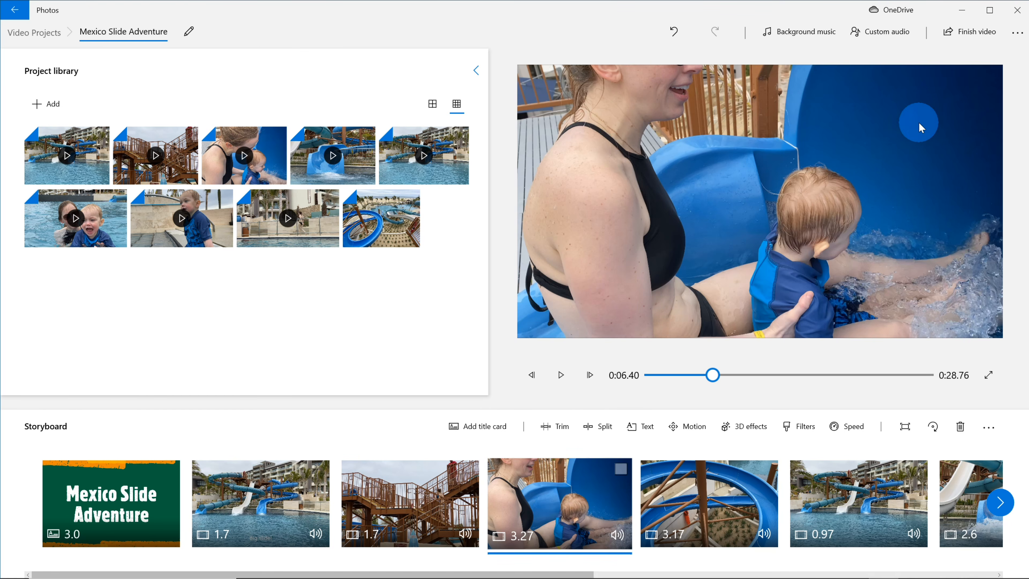
# Preview the Adventure, Chilled and Classic video themes, return to No theme and leave the theme settings.
pyautogui.click(1018, 34)
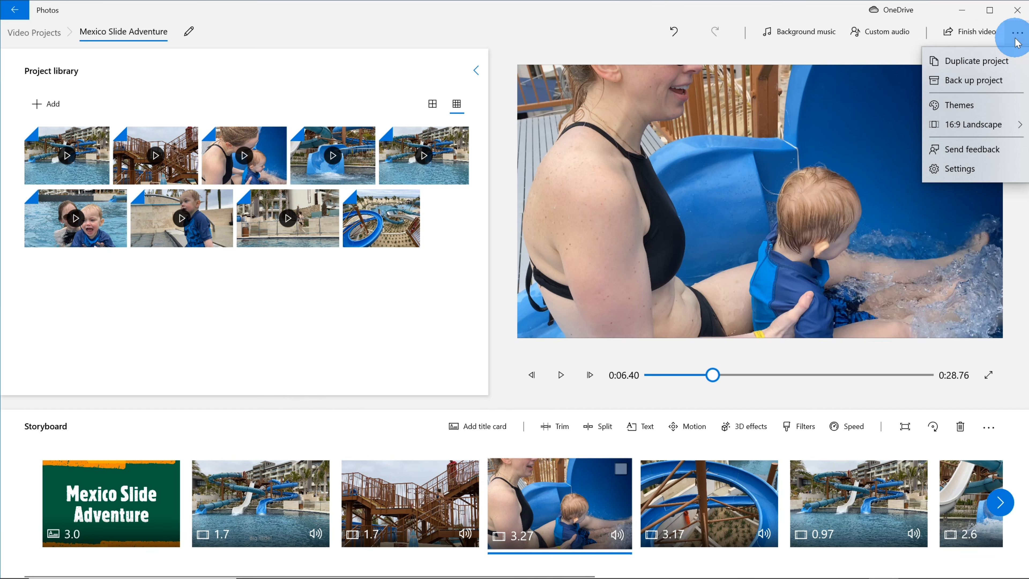
pyautogui.click(1007, 113)
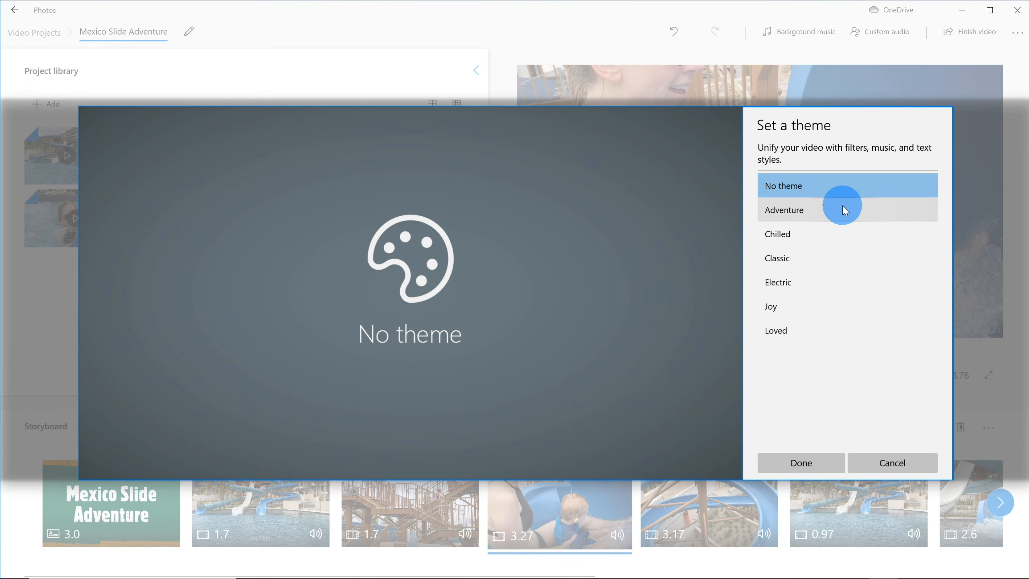
pyautogui.click(847, 209)
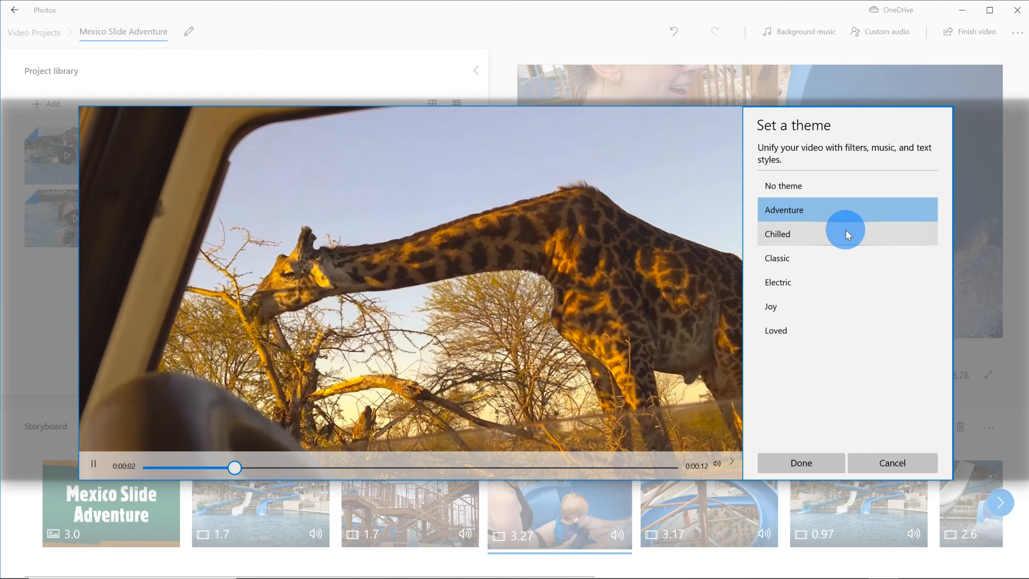
pyautogui.click(846, 230)
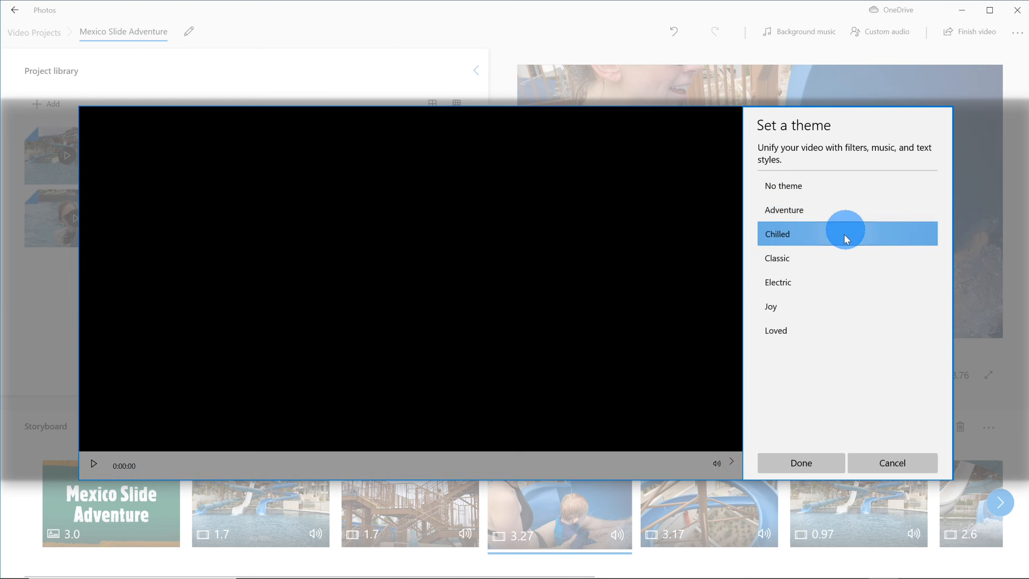
pyautogui.click(844, 258)
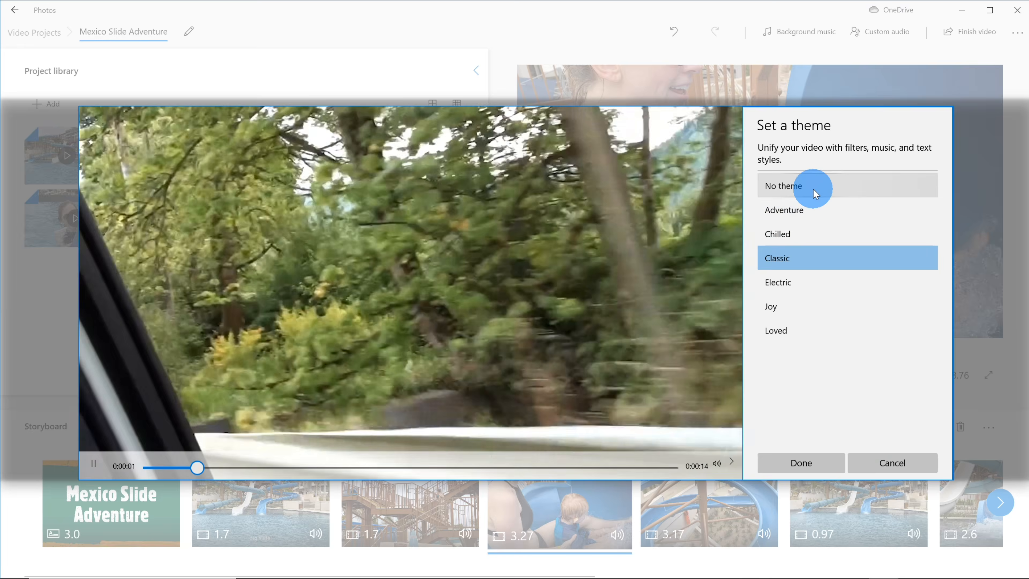
pyautogui.click(811, 186)
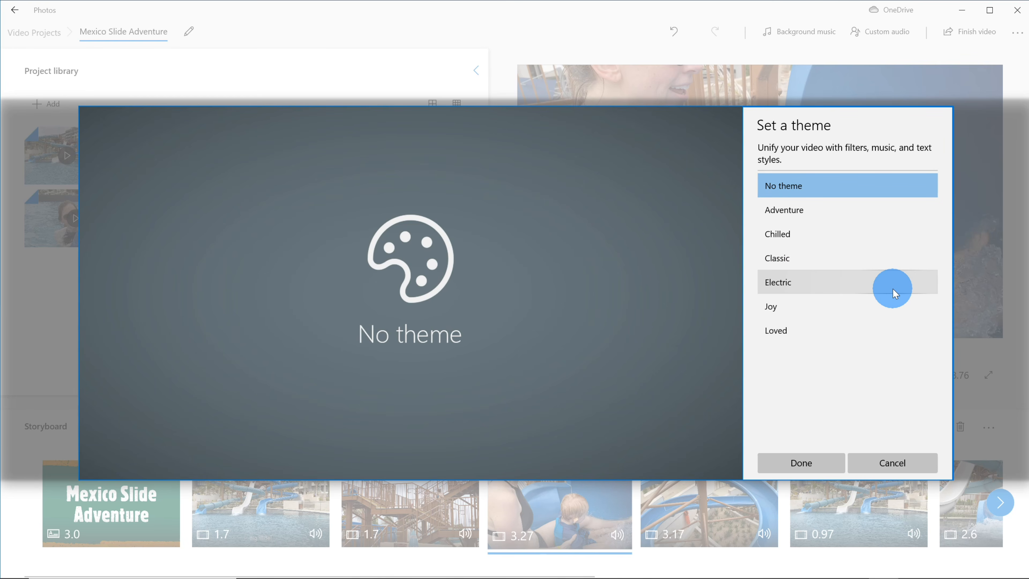
pyautogui.click(914, 464)
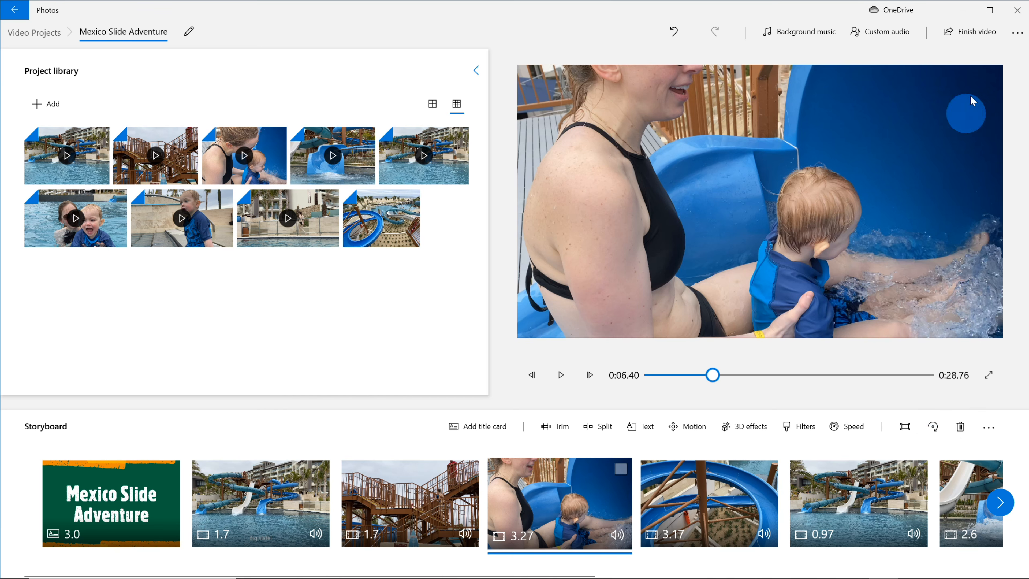
# Export the video in High 1080p quality to the Desktop as Mexico Slide Adventure and play the finished file.
pyautogui.click(984, 39)
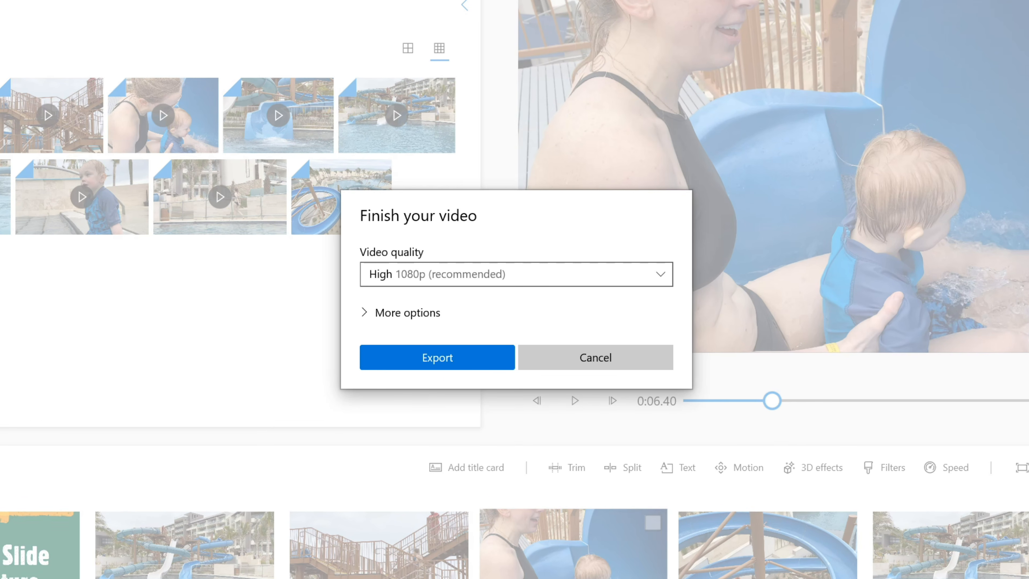
pyautogui.click(589, 272)
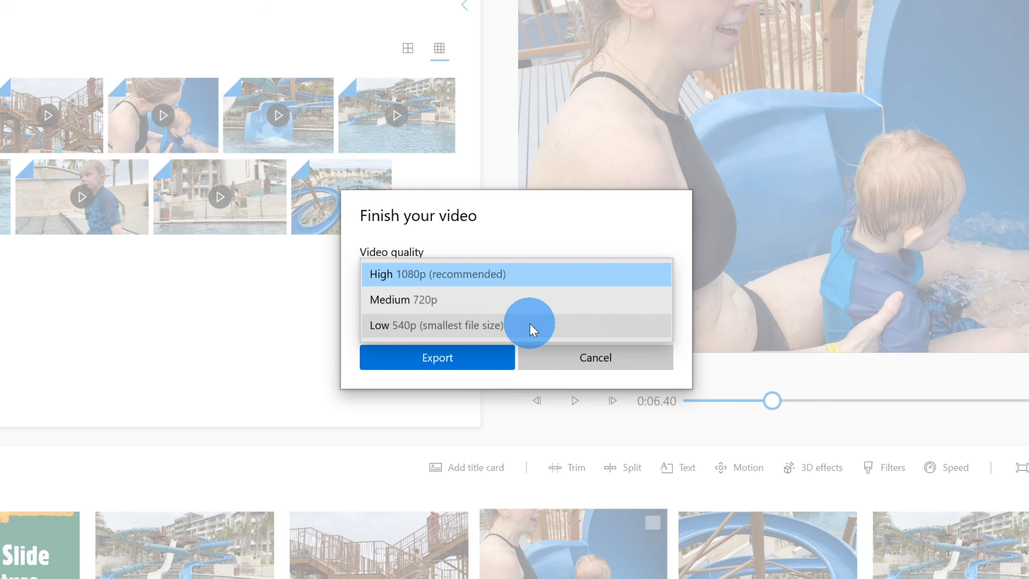
pyautogui.click(563, 276)
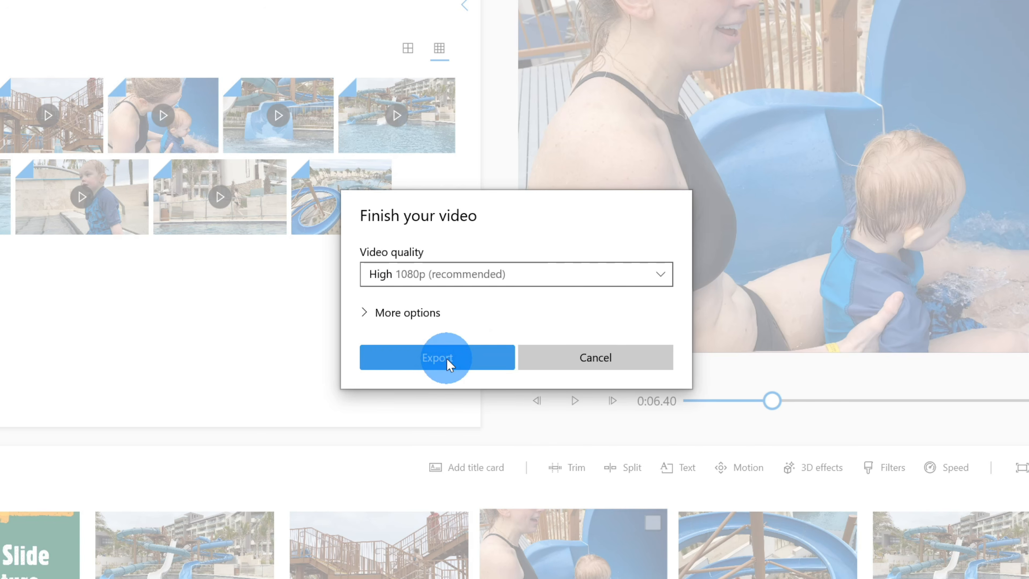
pyautogui.click(483, 359)
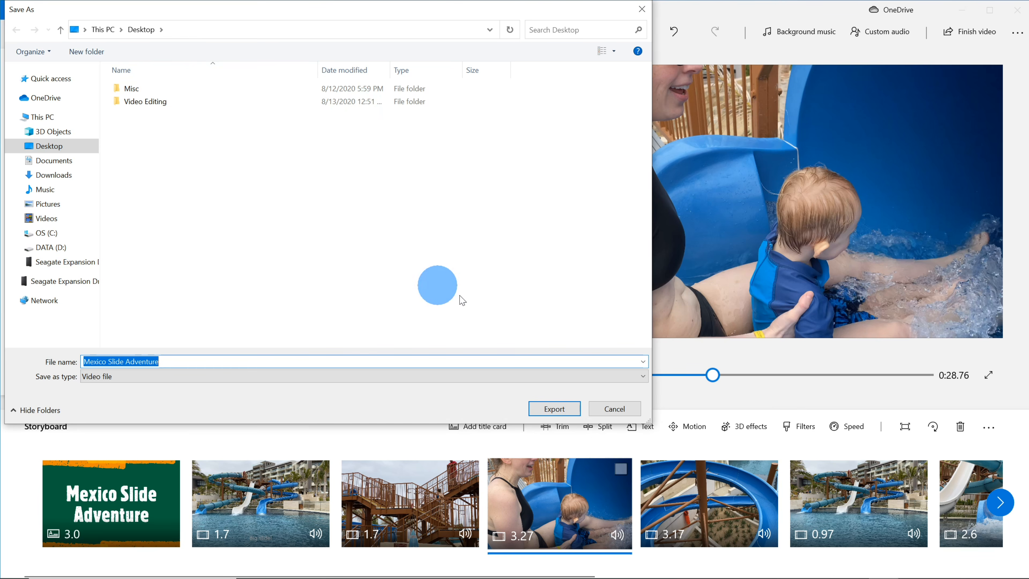
pyautogui.click(560, 410)
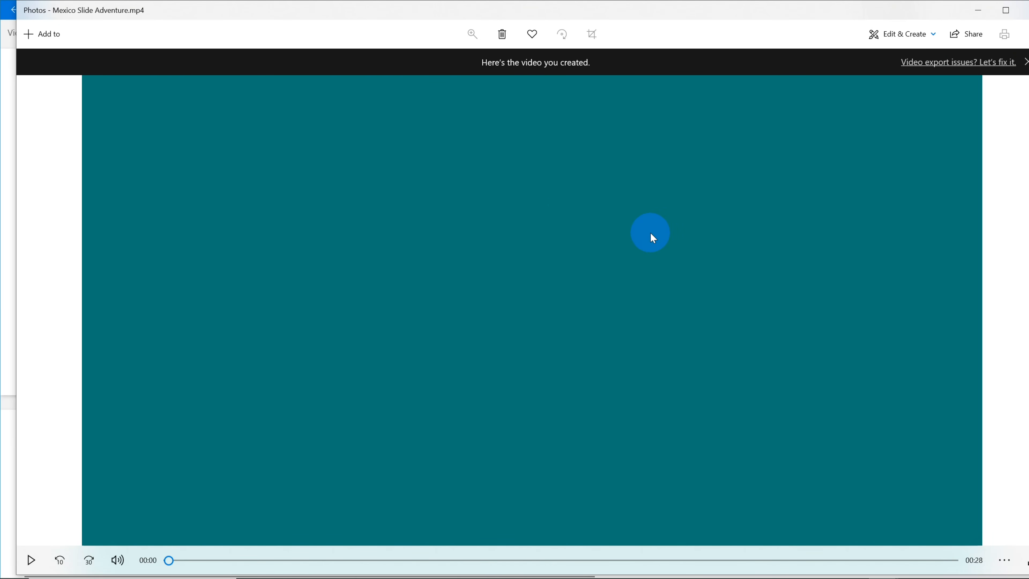
pyautogui.click(31, 560)
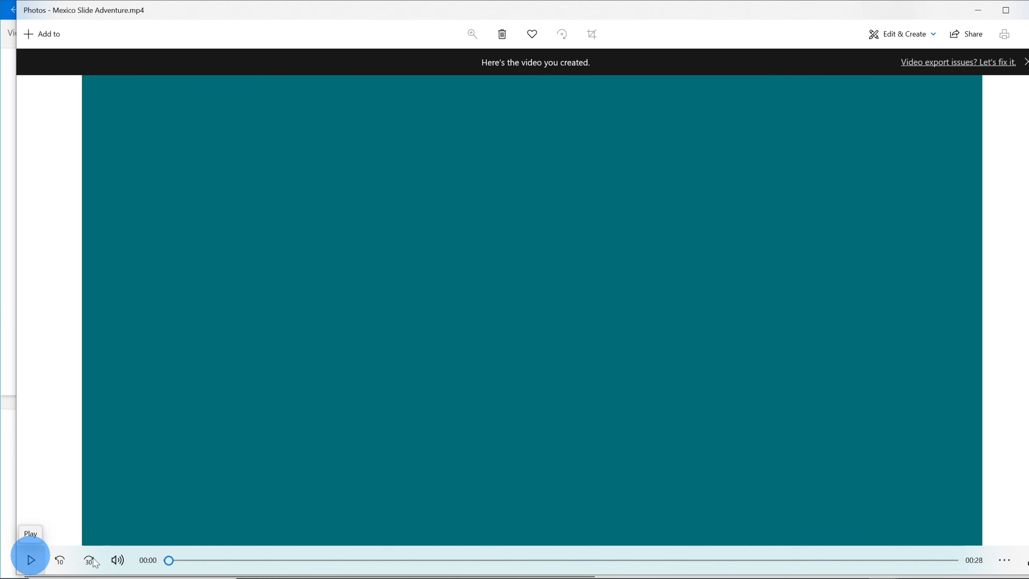